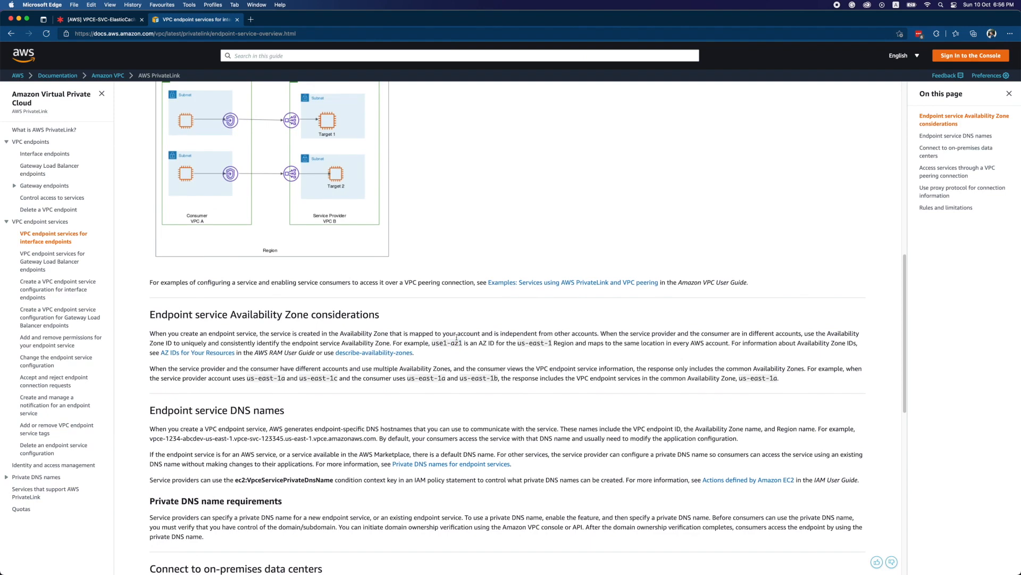
double_click(456, 343)
click(107, 20)
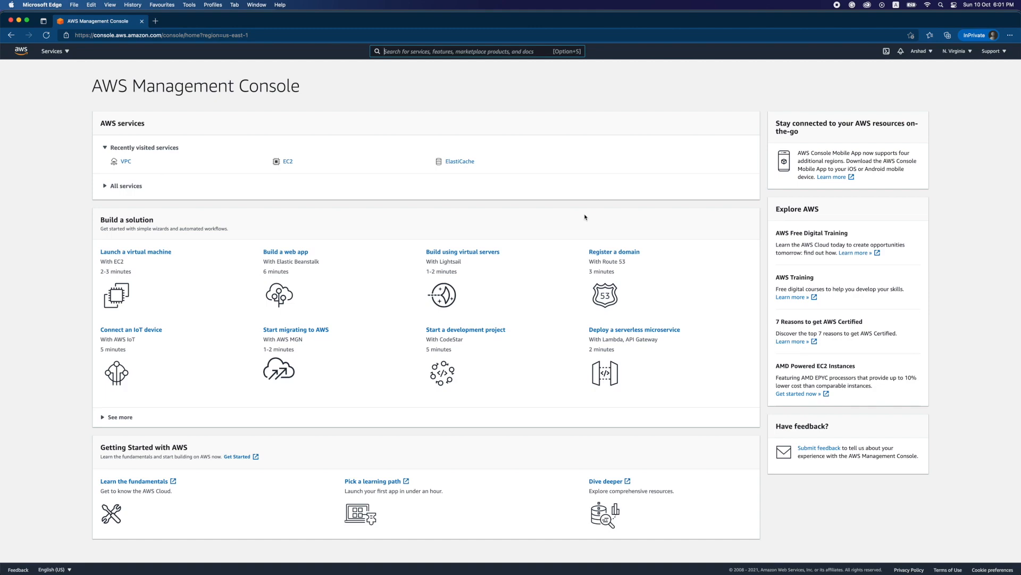
Switch to the browser window with the AWS Management Console and open the VPC service
key(ctrl+Up)
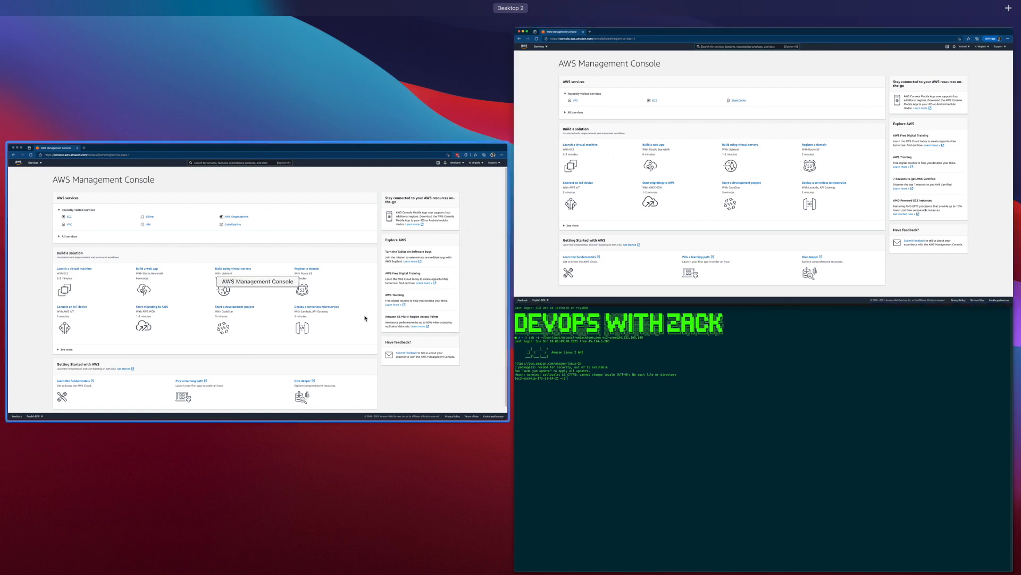
click(543, 184)
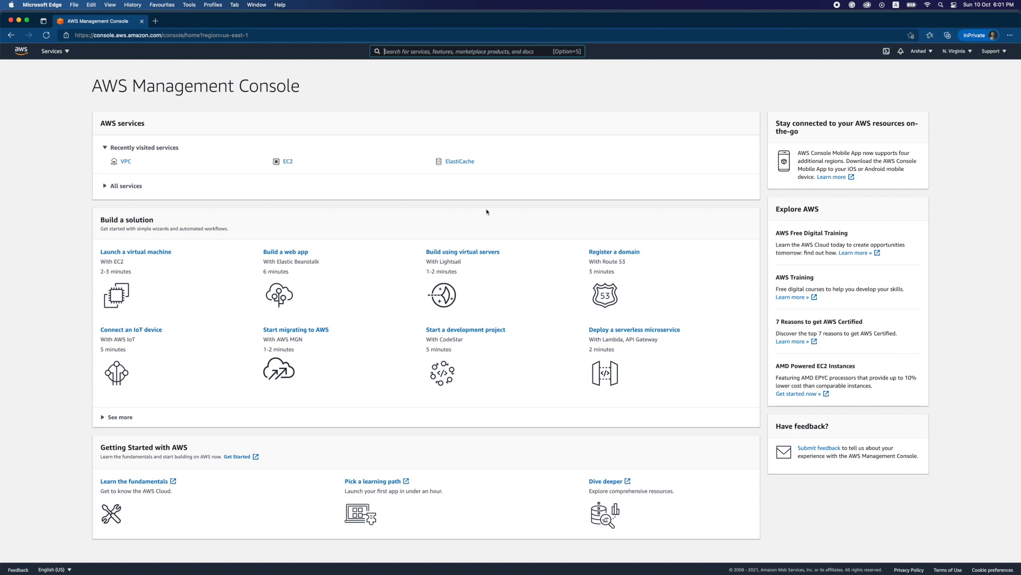
click(126, 161)
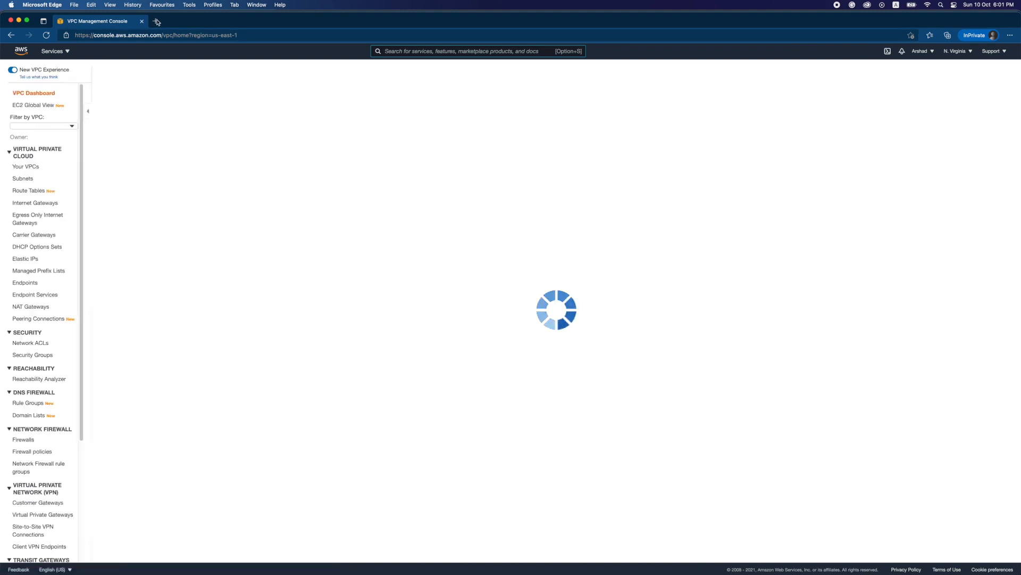
Search the AWS services for redis and open ElastiCache in a separate browser tab
click(386, 51)
text(redis)
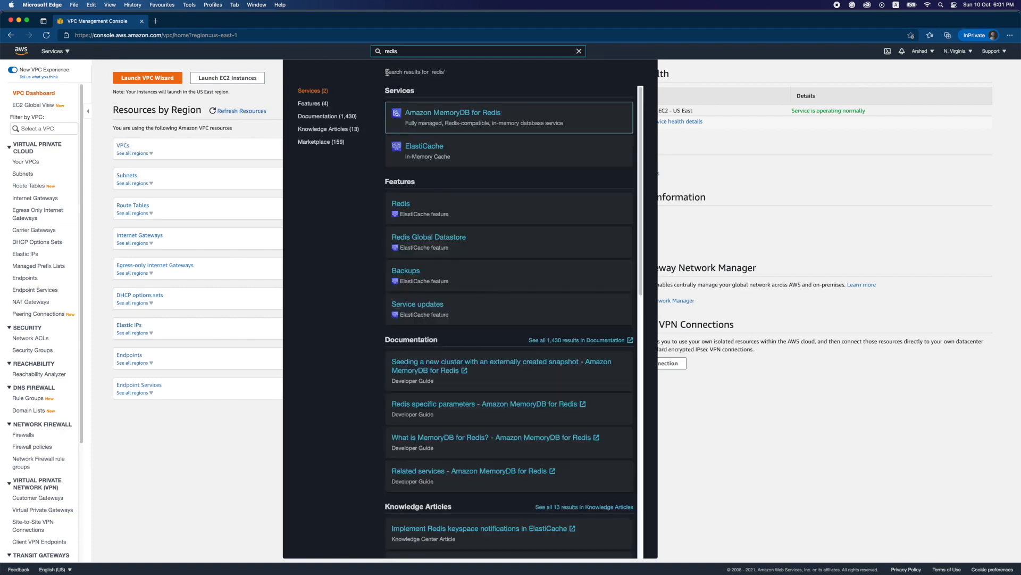
right_click(422, 147)
click(433, 154)
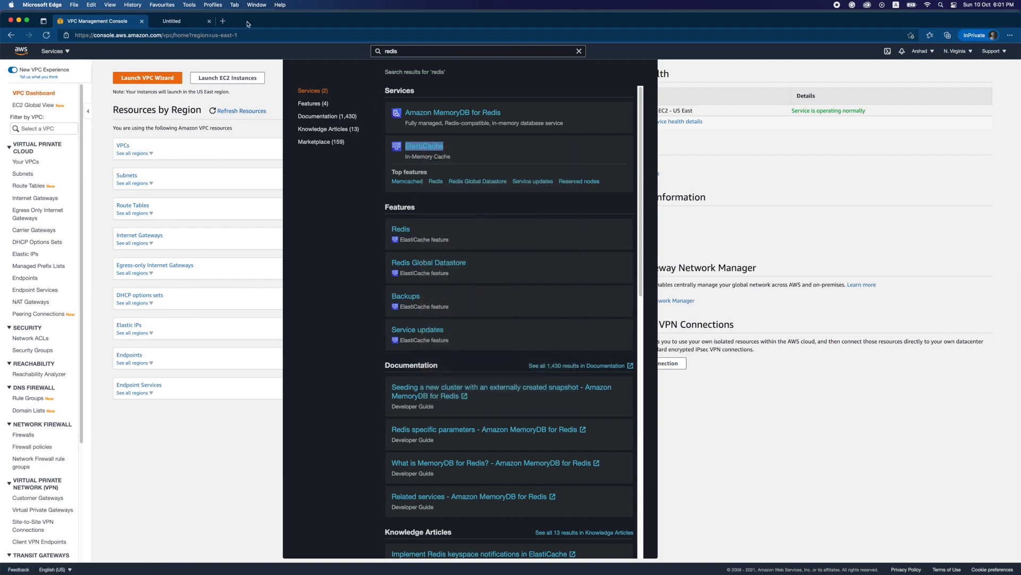
click(177, 22)
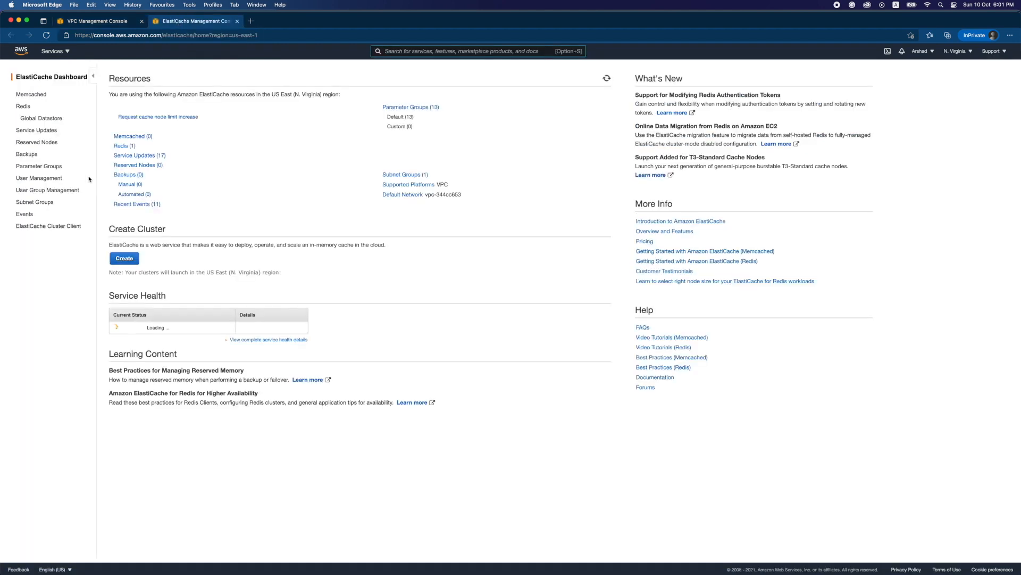
Expand the devops-with-zack-demo-redis cluster in the Redis list and examine its security groups, number of nodes and availability zone
click(23, 107)
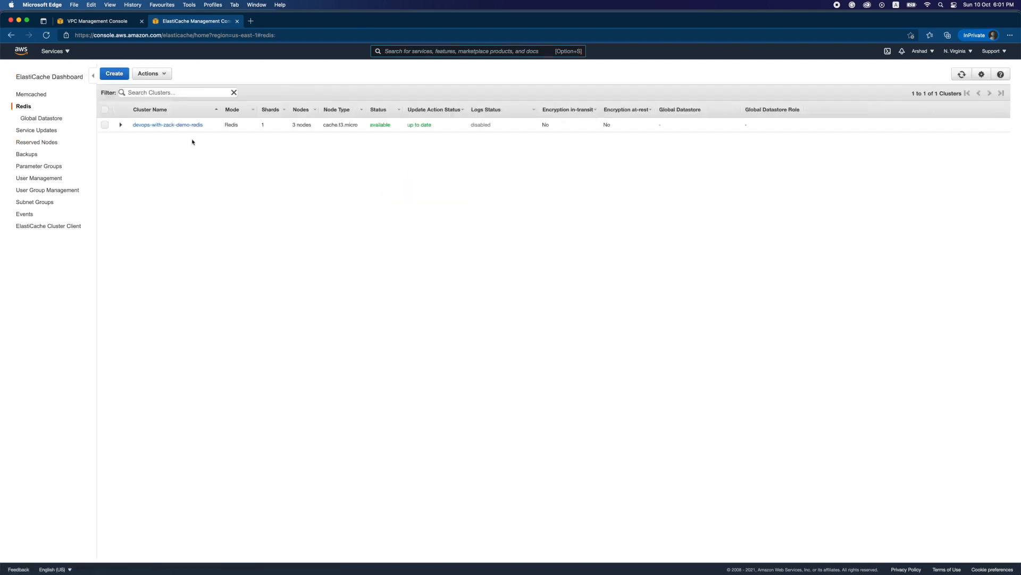
click(120, 125)
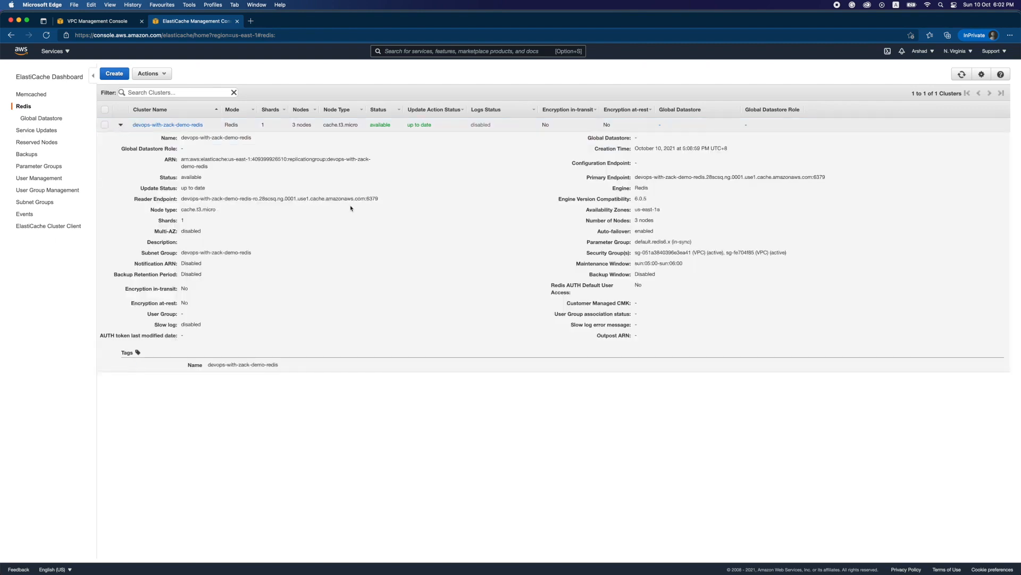
double_click(662, 253)
double_click(738, 252)
triple_click(643, 221)
click(644, 211)
double_click(646, 209)
Return to the VPC console and start creating a new endpoint service
click(122, 22)
click(161, 417)
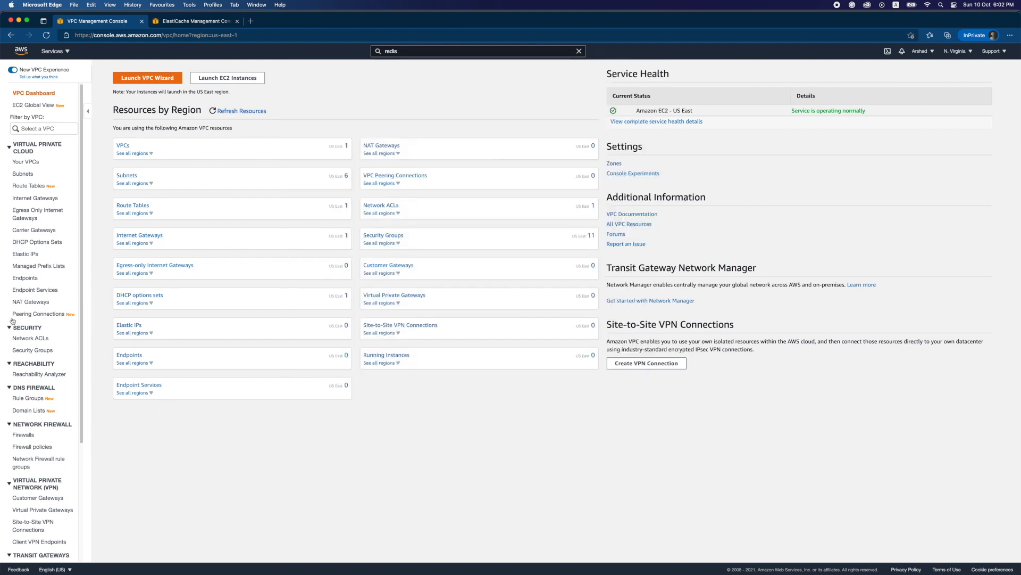
click(43, 289)
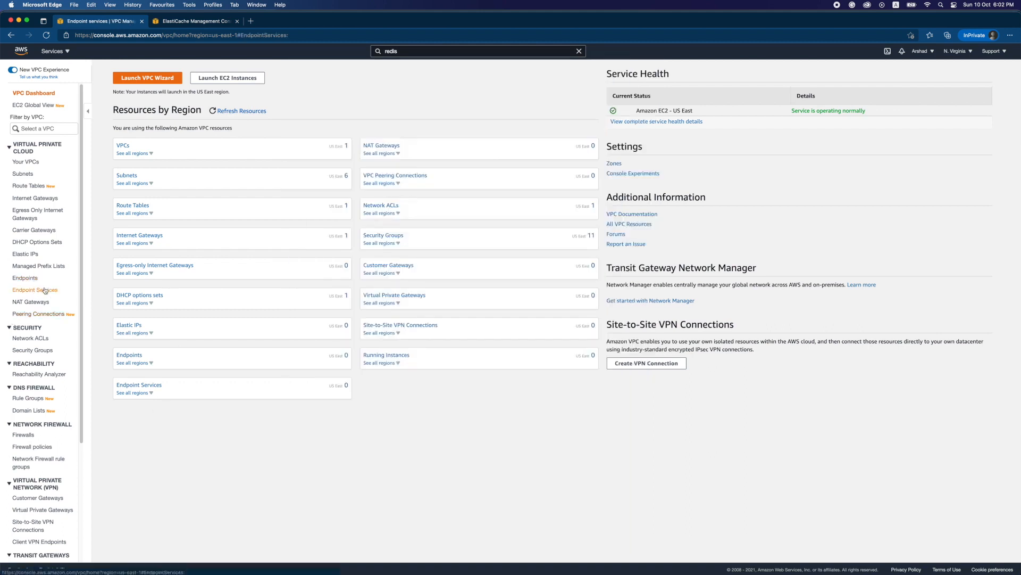
click(940, 76)
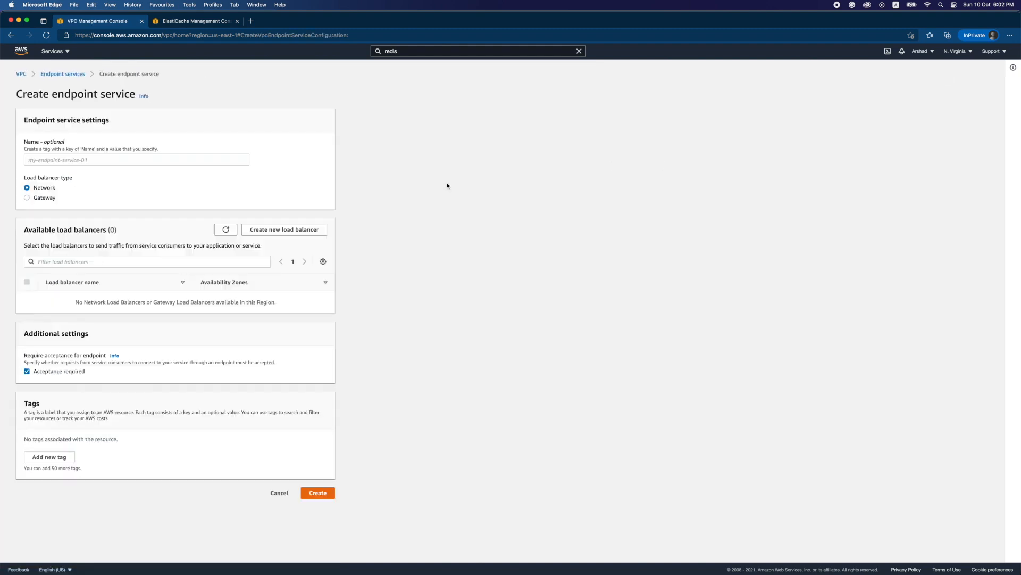
Name the endpoint service EC-VPCE-SVC
click(199, 158)
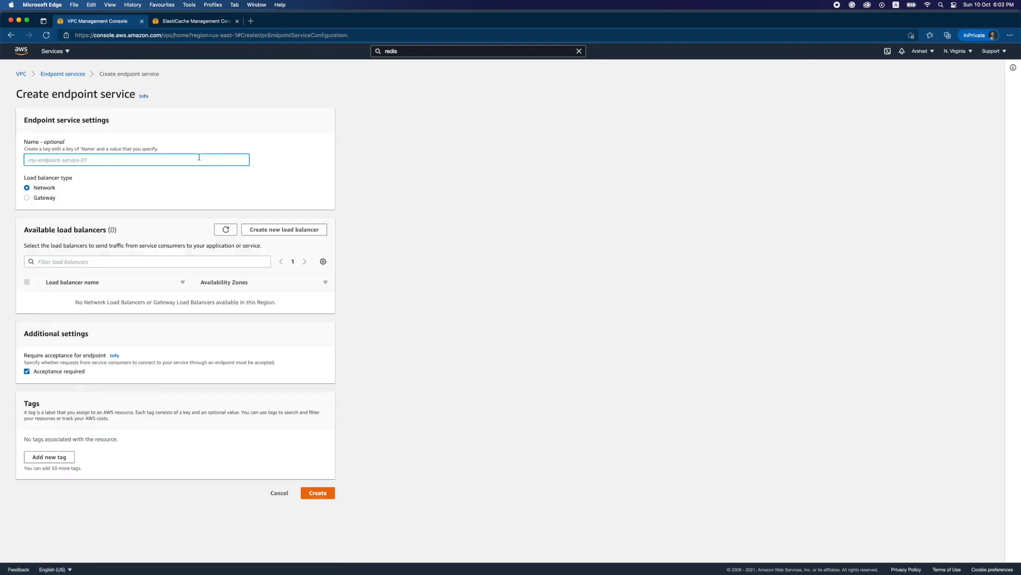
text(EC-DEm)
key(BackSpace)
key(BackSpace)
key(BackSpace)
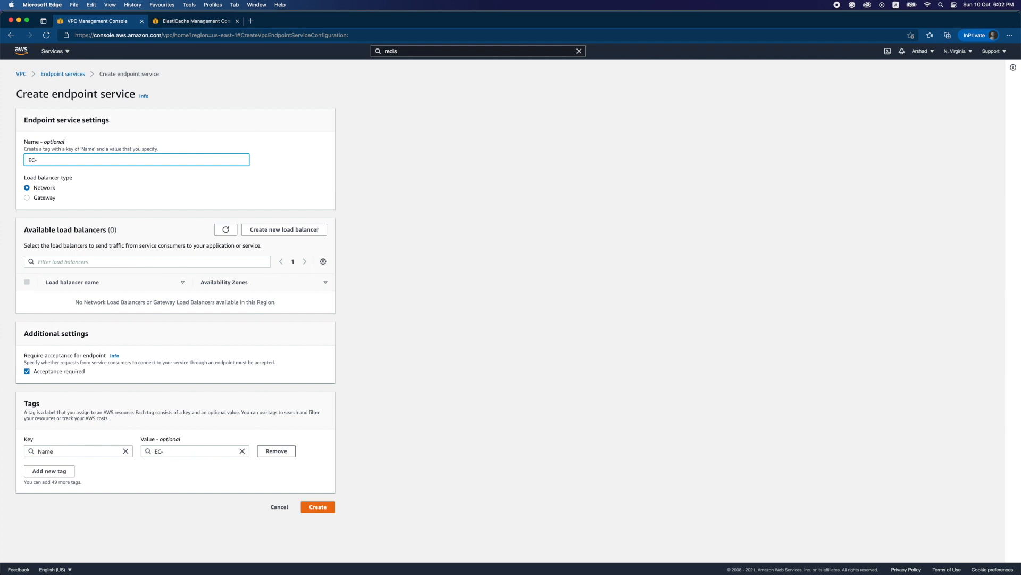
text(VPCE-SVC)
Start creating a new Network Load Balancer for the endpoint service
click(274, 229)
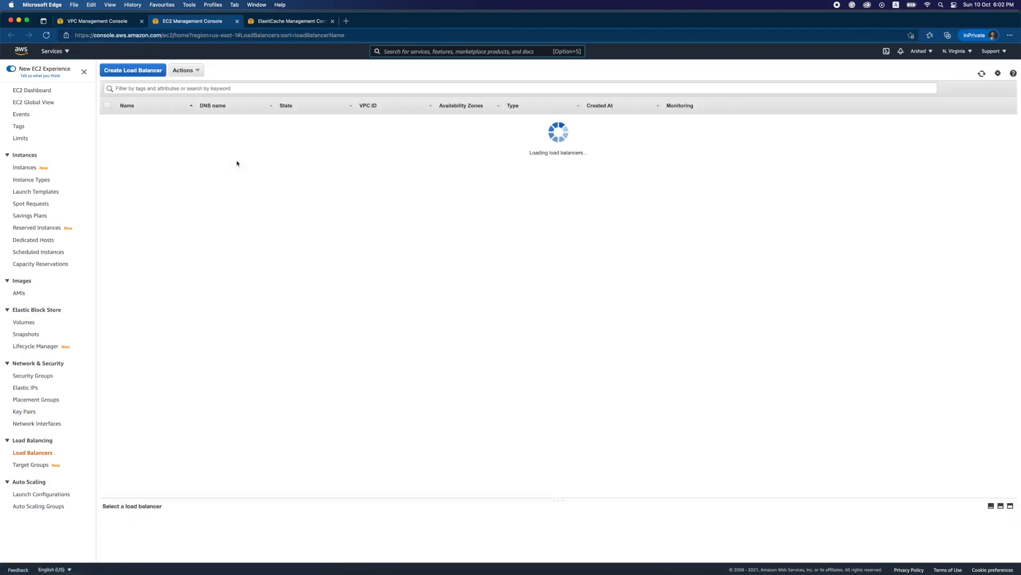
click(144, 69)
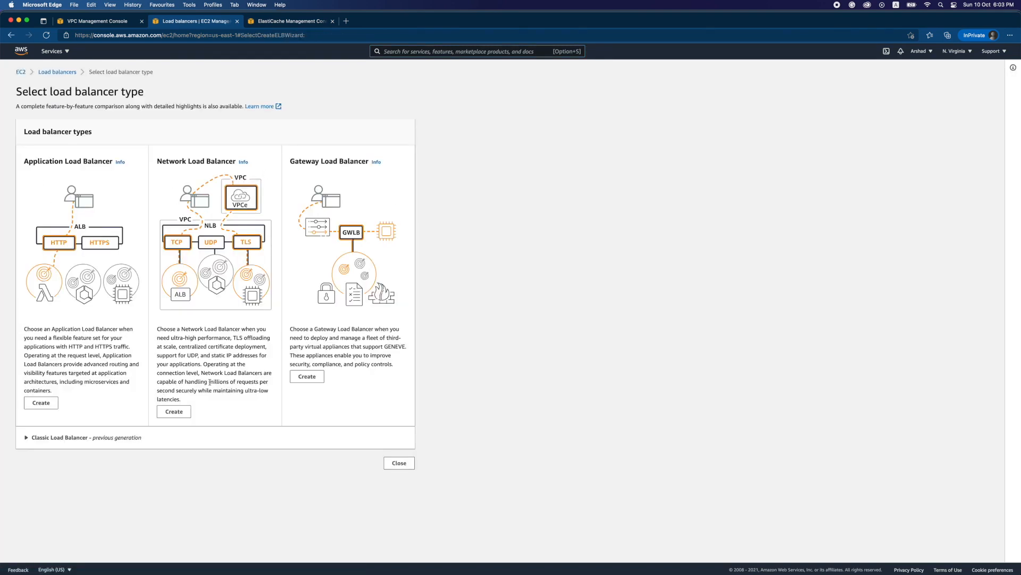
click(179, 412)
Name the load balancer EC-VPCE-SVC-NLB and set its scheme to Internal
click(107, 225)
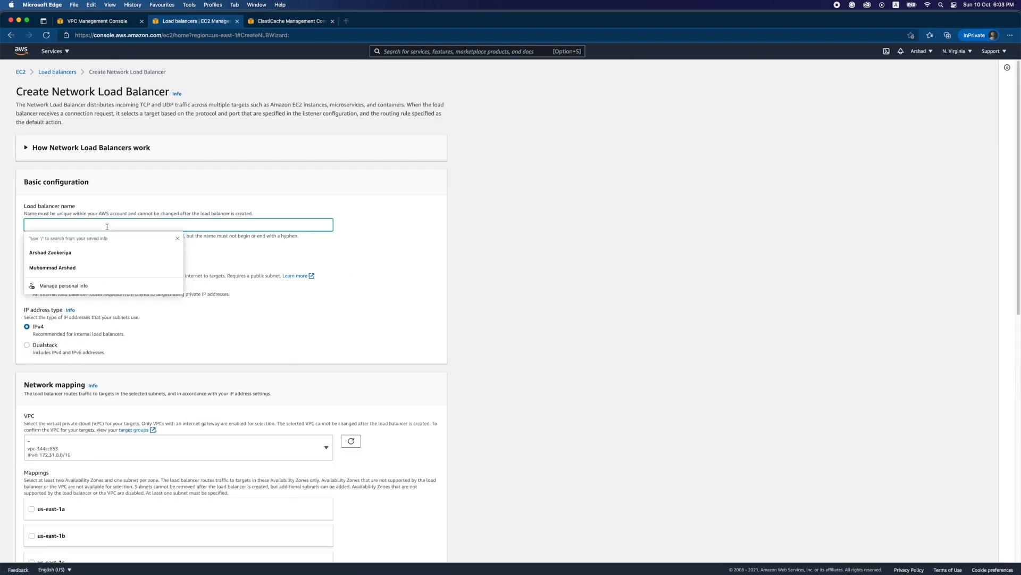
text(EC)
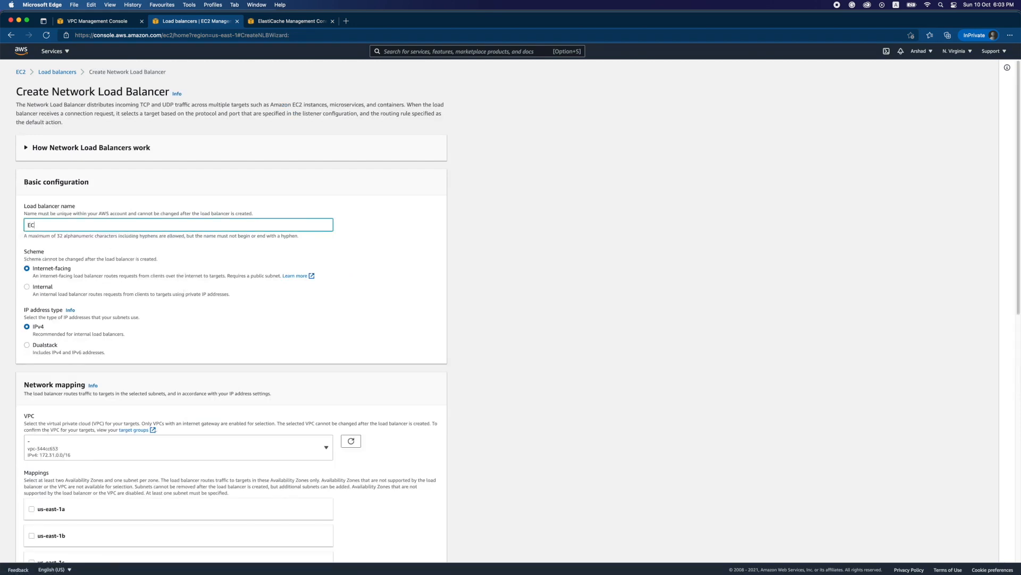
text(-VPCE-SVC-L)
key(BackSpace)
click(31, 292)
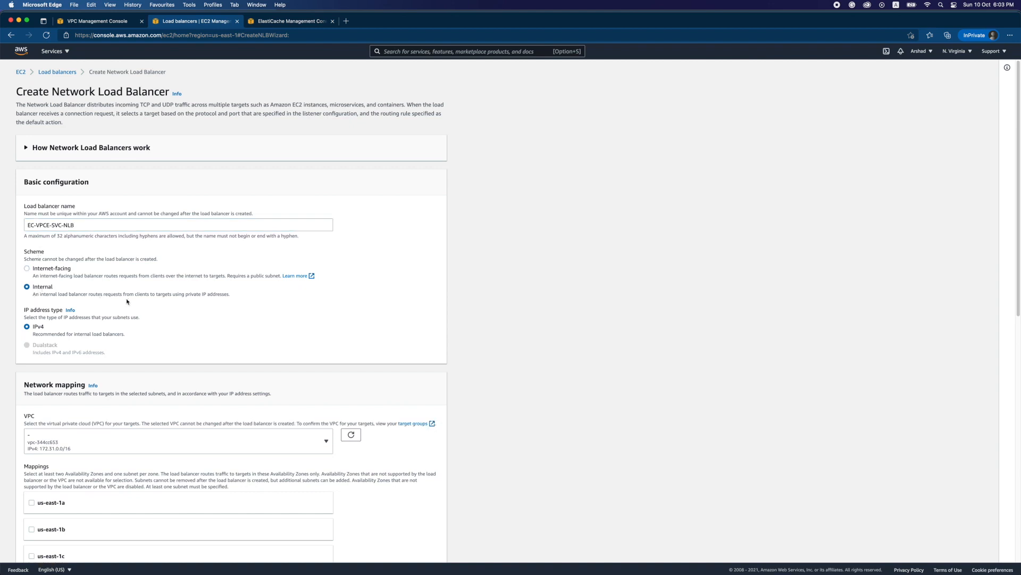
Map the load balancer to the us-east-1a availability zone
scroll(127, 302, down, 3)
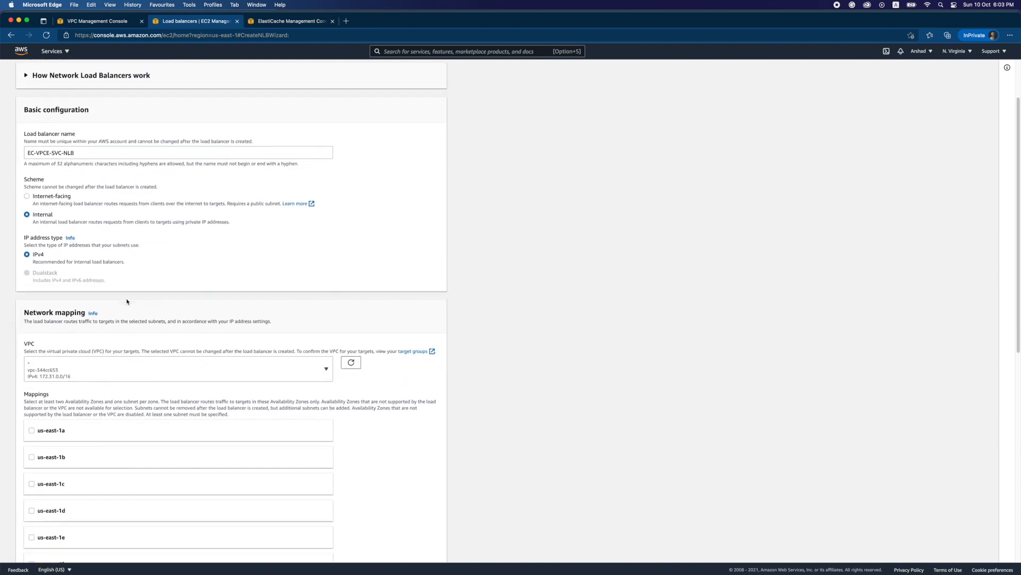
scroll(127, 301, down, 4)
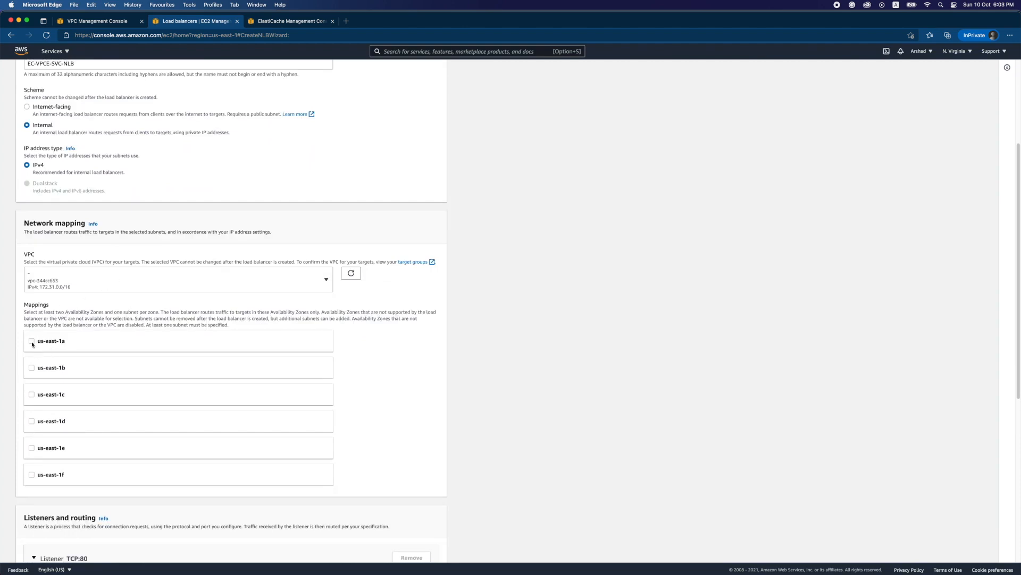
click(32, 341)
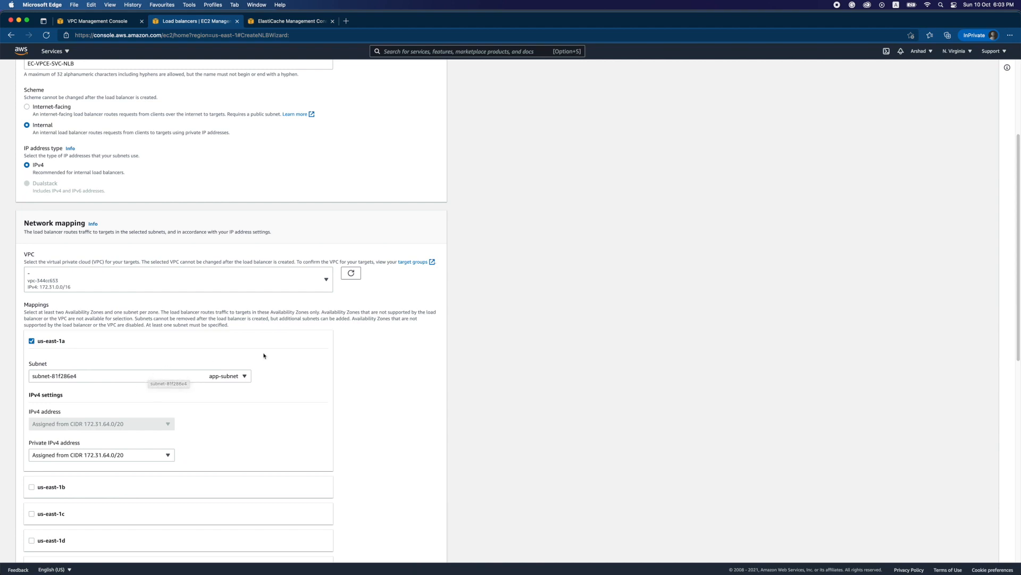
Set the load balancer's TCP listener port to 6379
scroll(263, 352, down, 5)
scroll(263, 352, down, 6)
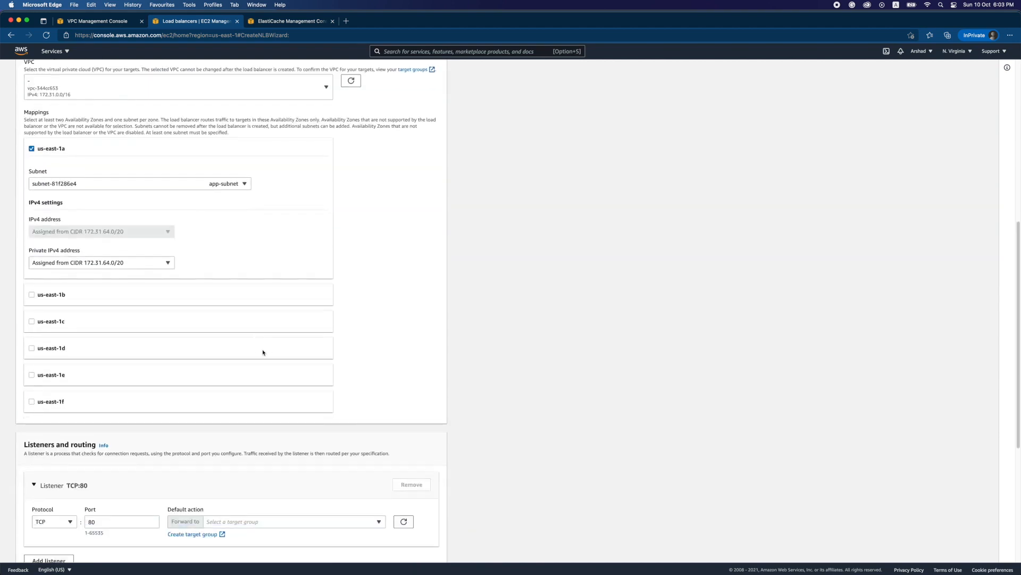
double_click(107, 435)
text(6)
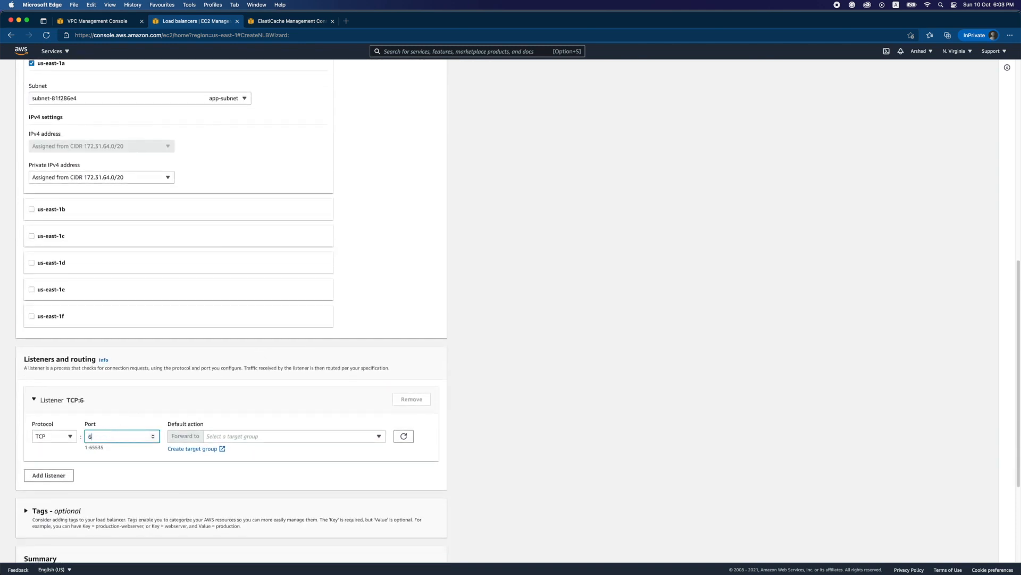
text(379)
Start creating a target group for the listener's default action and choose IP addresses as its target type
click(243, 437)
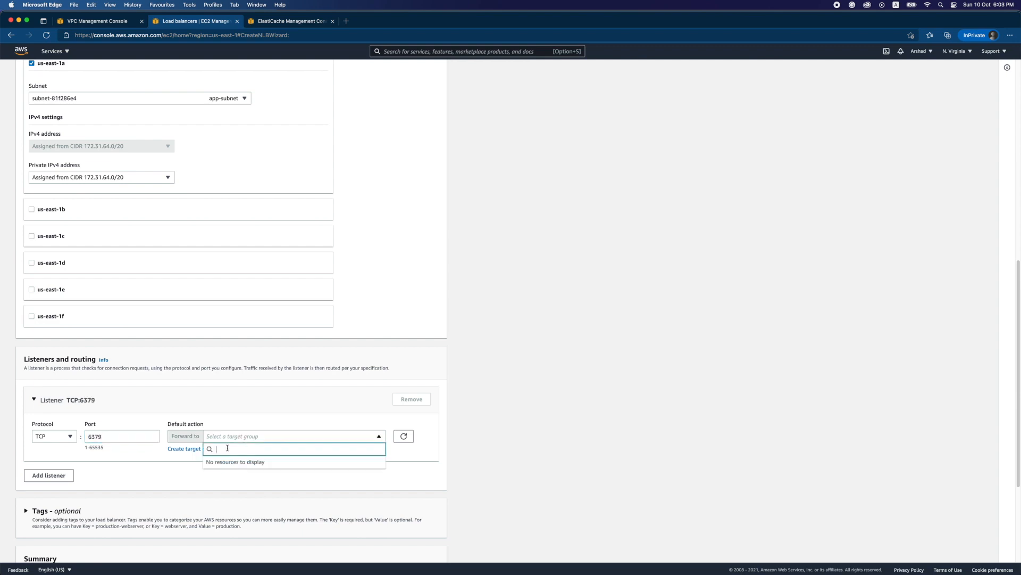
click(189, 457)
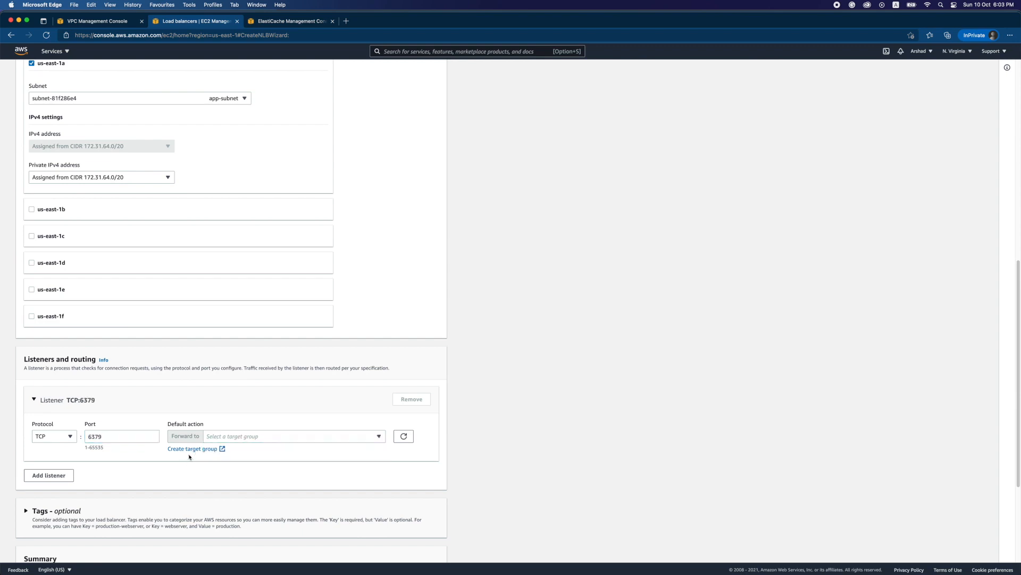
click(223, 449)
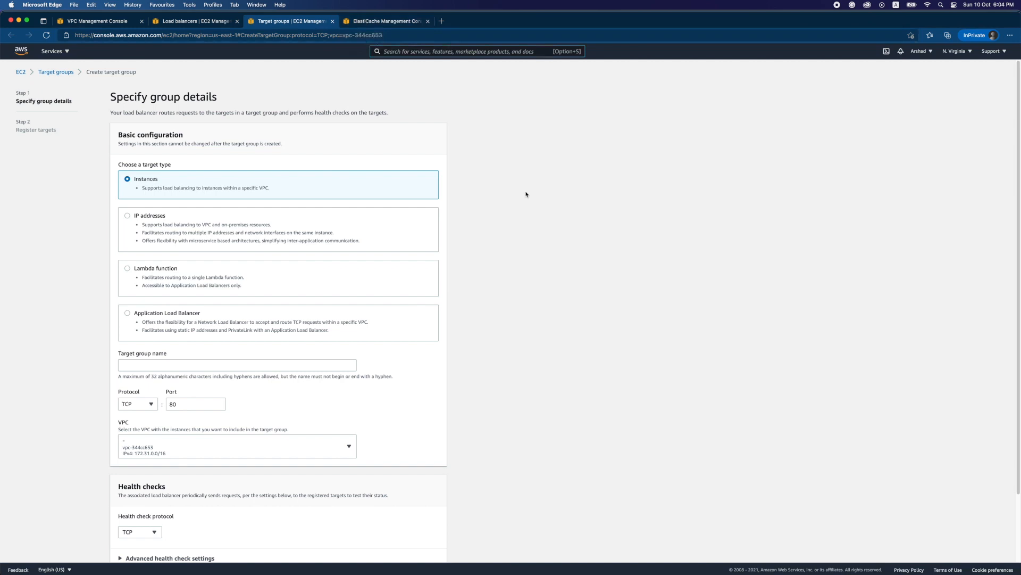
click(153, 214)
scroll(153, 214, down, 3)
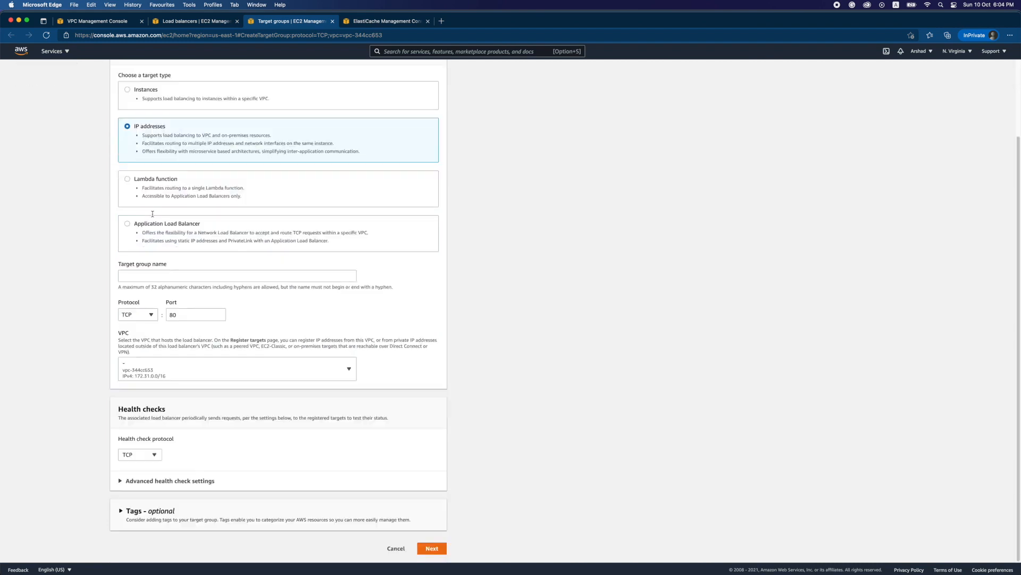
Name the target group EC-TG and set its TCP port to 6379
click(135, 275)
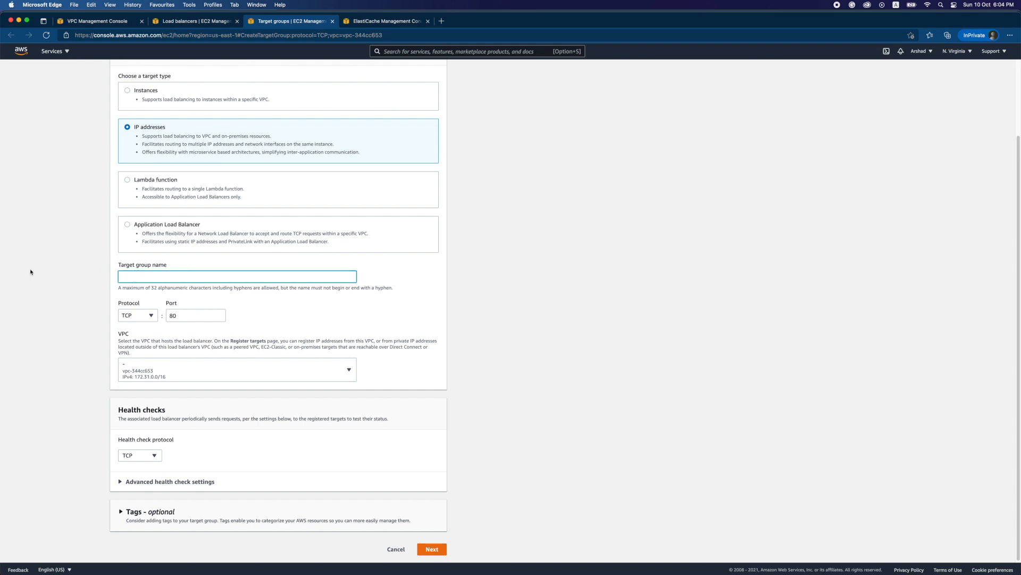
text(EC-TG)
double_click(170, 316)
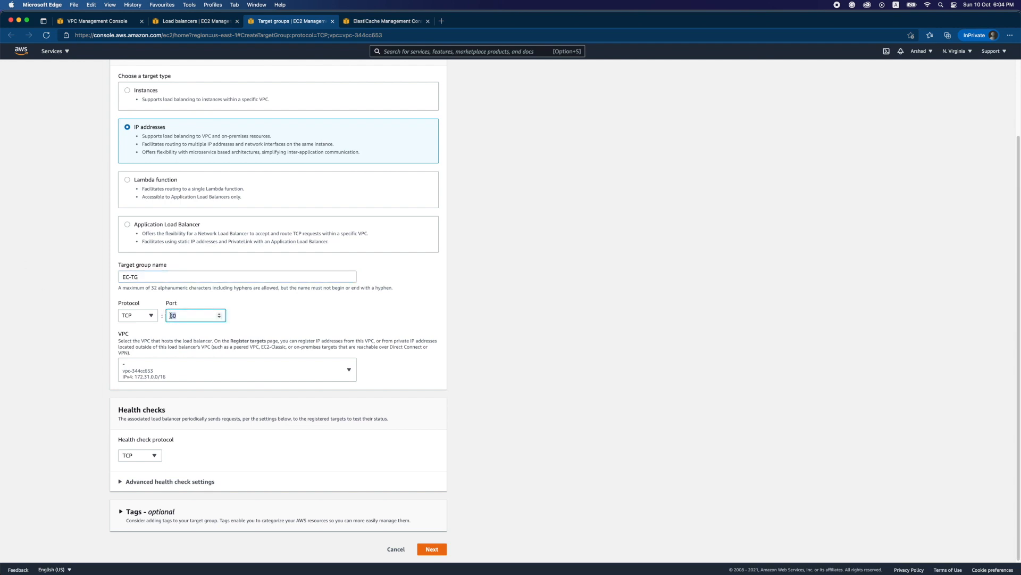
text(6379)
Expand the target group's advanced health check settings and review the port and threshold options
click(155, 482)
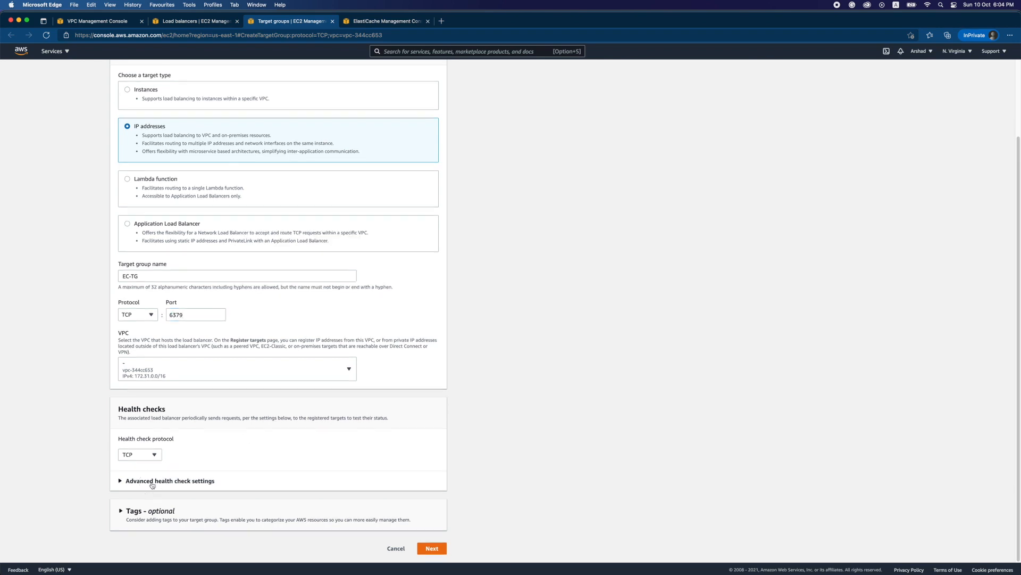
scroll(203, 463, down, 1)
scroll(170, 473, down, 2)
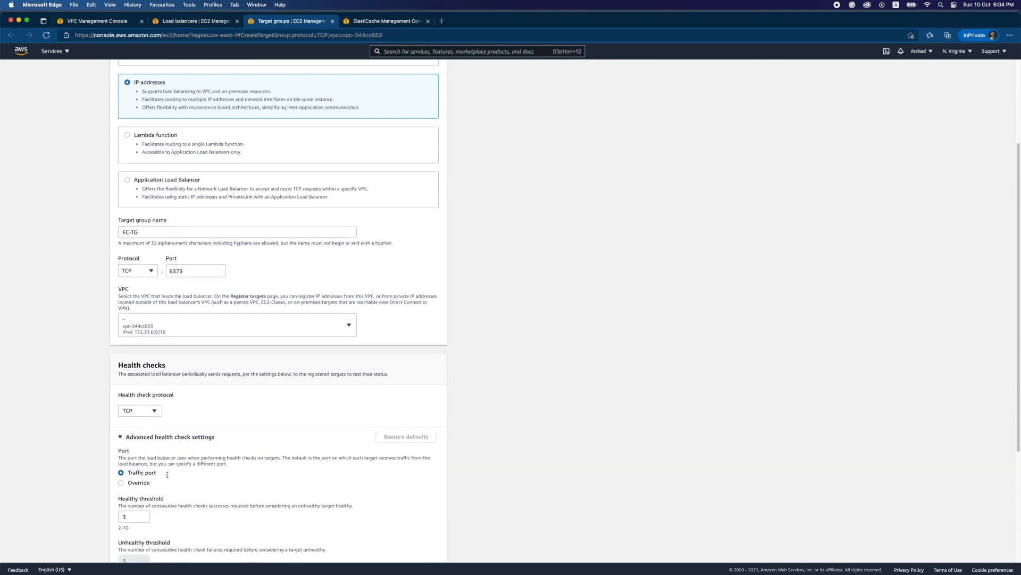
scroll(160, 473, up, 1)
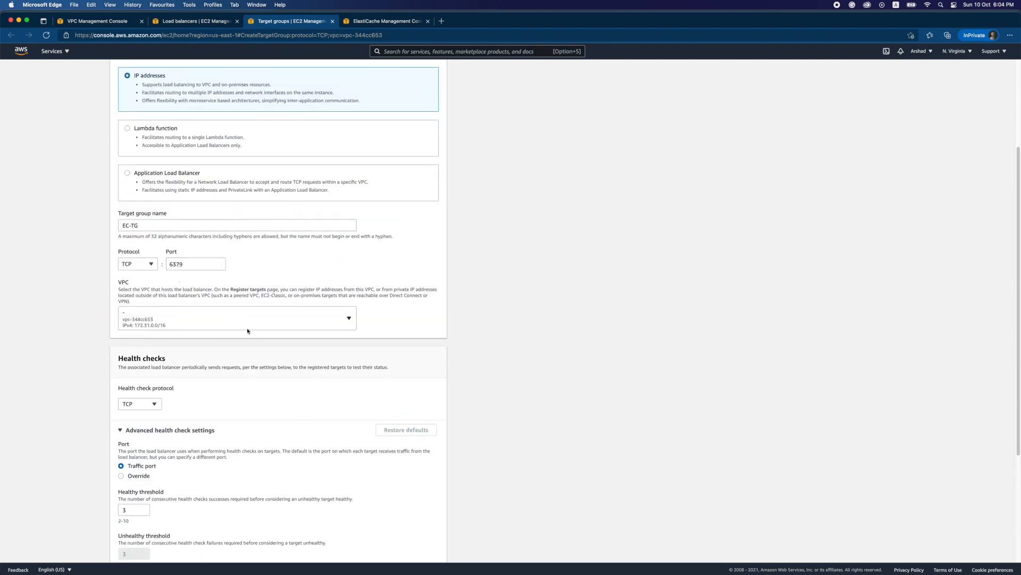
Check the Redis cluster's details in ElastiCache, then return to the Network Load Balancer form
click(377, 24)
click(121, 124)
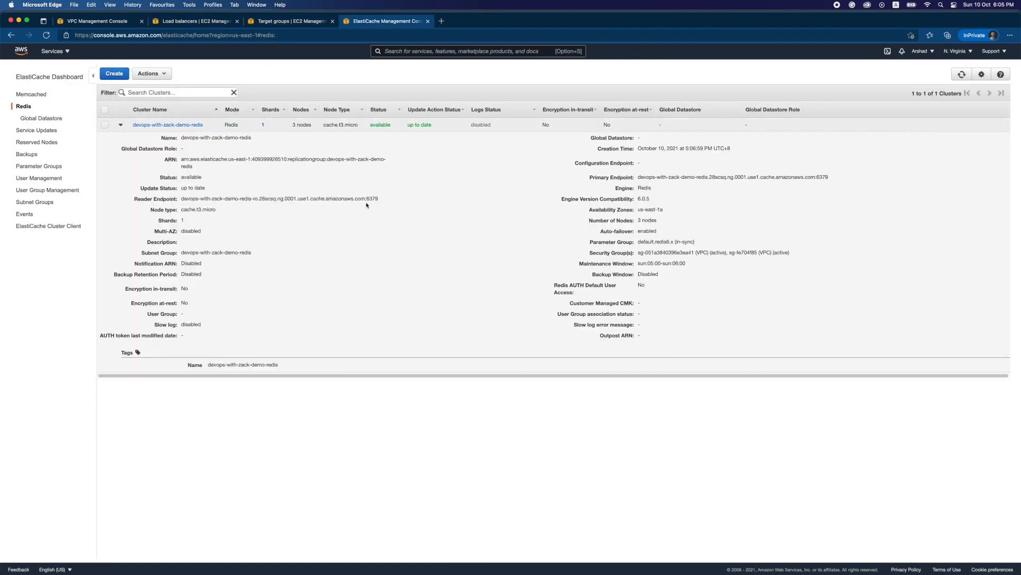
click(186, 22)
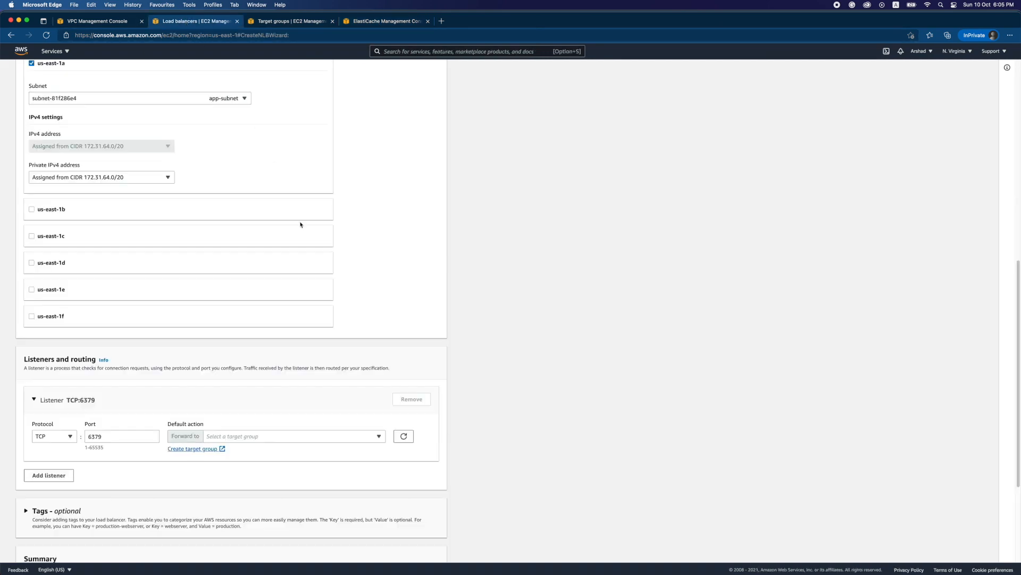
Review the load balancer form, return to the EC-TG target group settings, and continue to target registration
scroll(301, 224, down, 5)
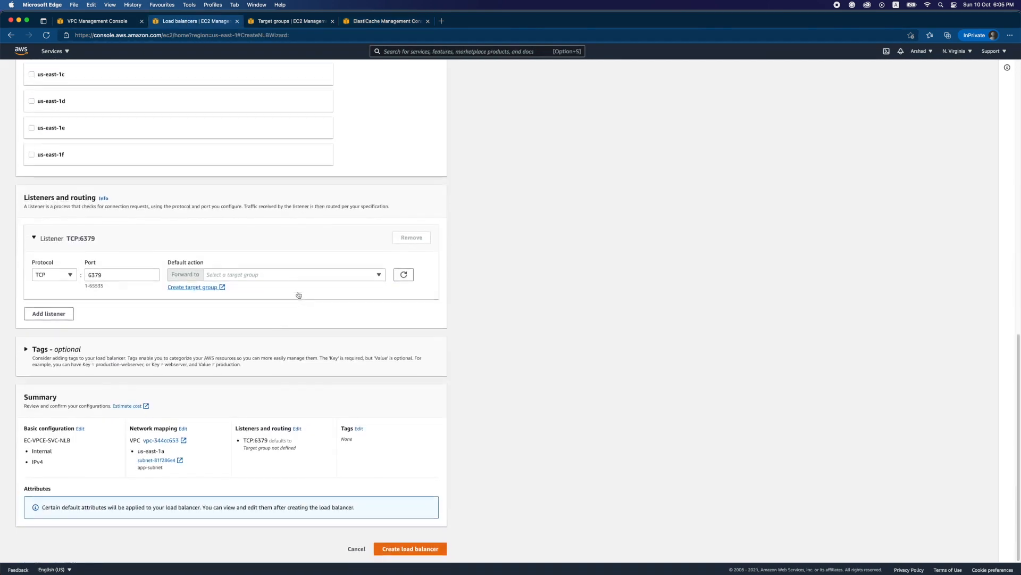
scroll(299, 294, up, 5)
scroll(298, 295, down, 5)
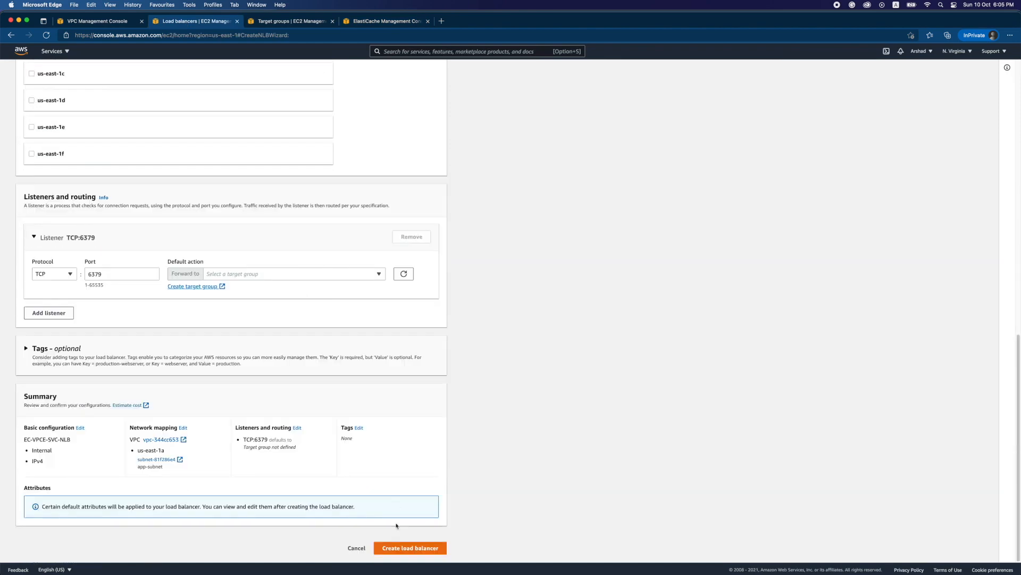
scroll(376, 346, up, 14)
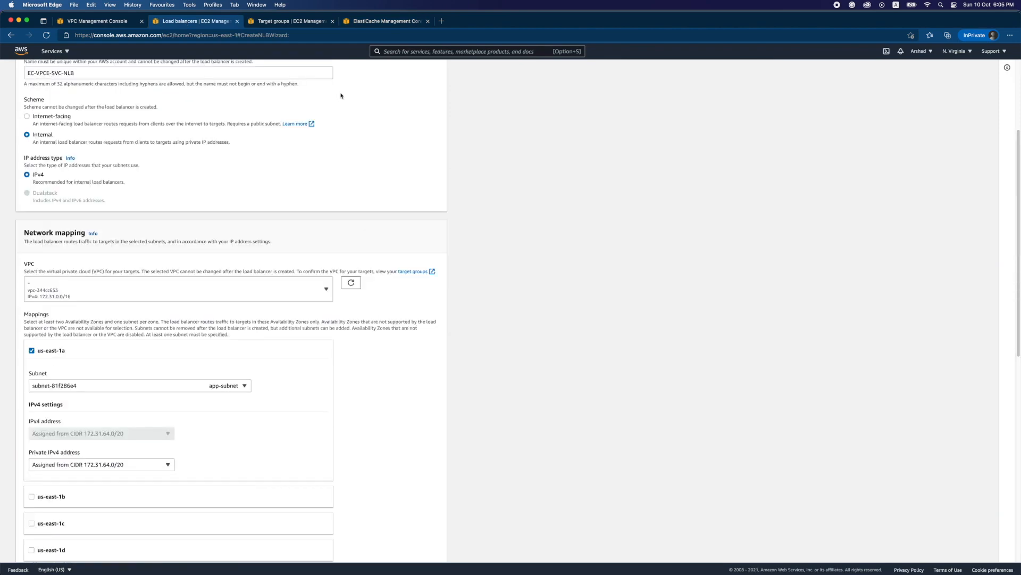
click(291, 21)
scroll(297, 179, down, 3)
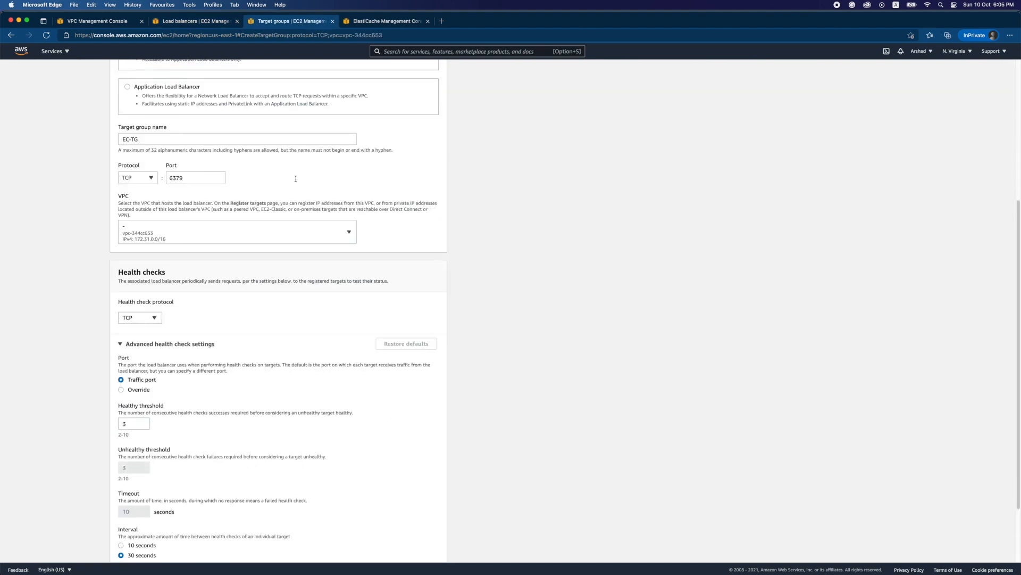
scroll(297, 182, down, 2)
click(432, 548)
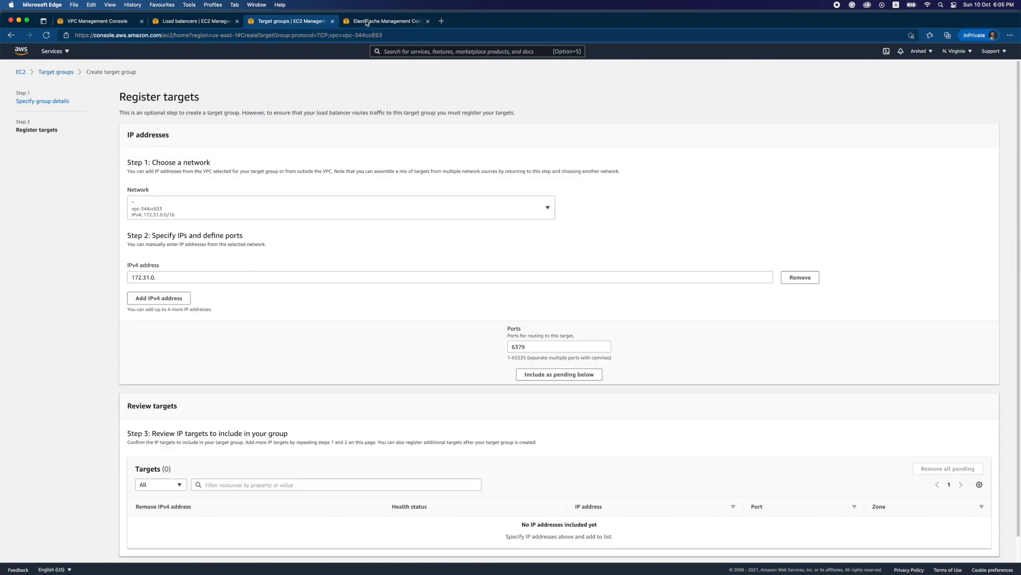
Open EC2 in a separate browser tab and display its list of network interfaces
click(164, 24)
click(105, 22)
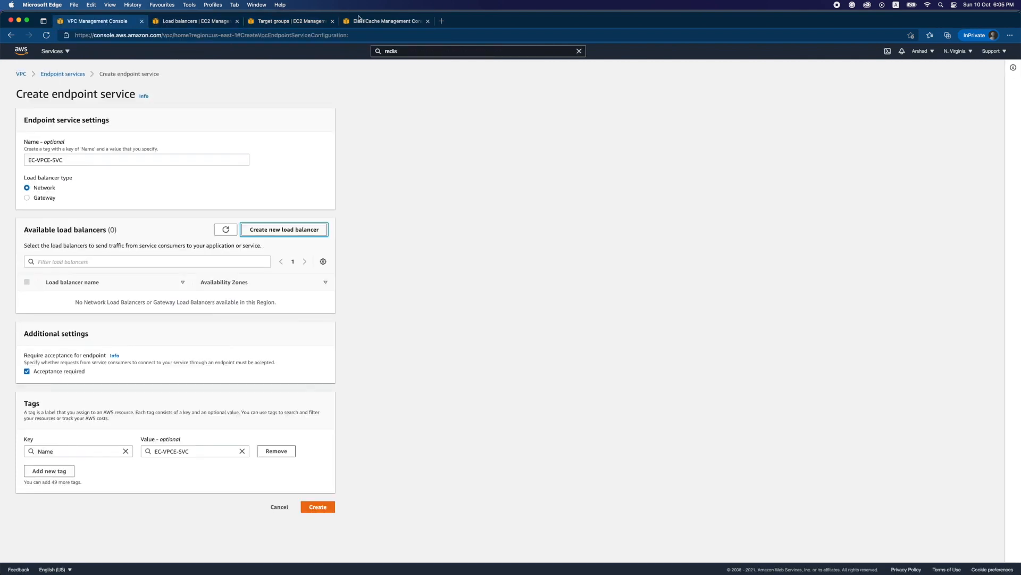
click(359, 20)
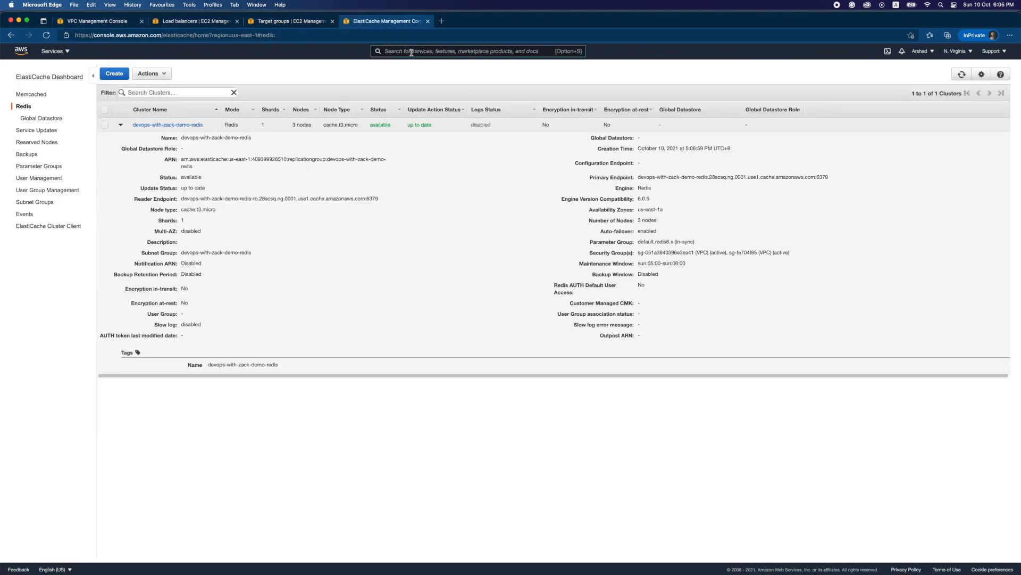
click(411, 51)
text(ec2)
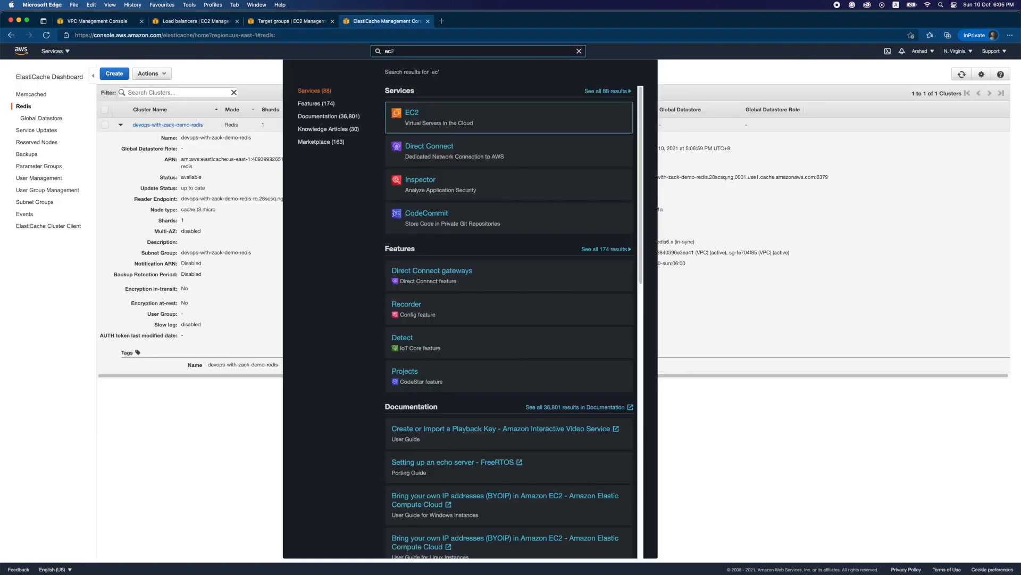
mouse_move(447, 128)
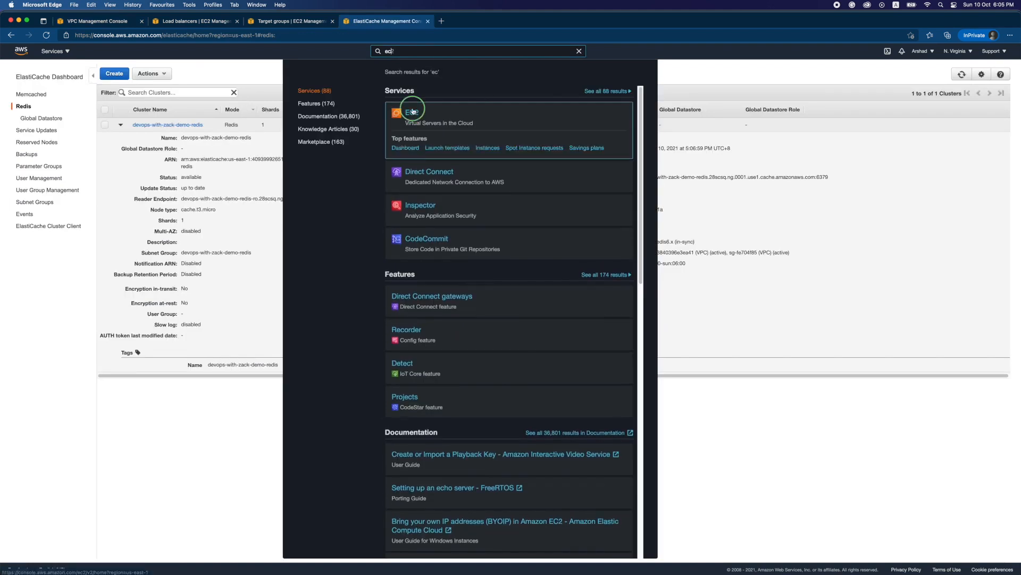
right_click(413, 110)
click(437, 115)
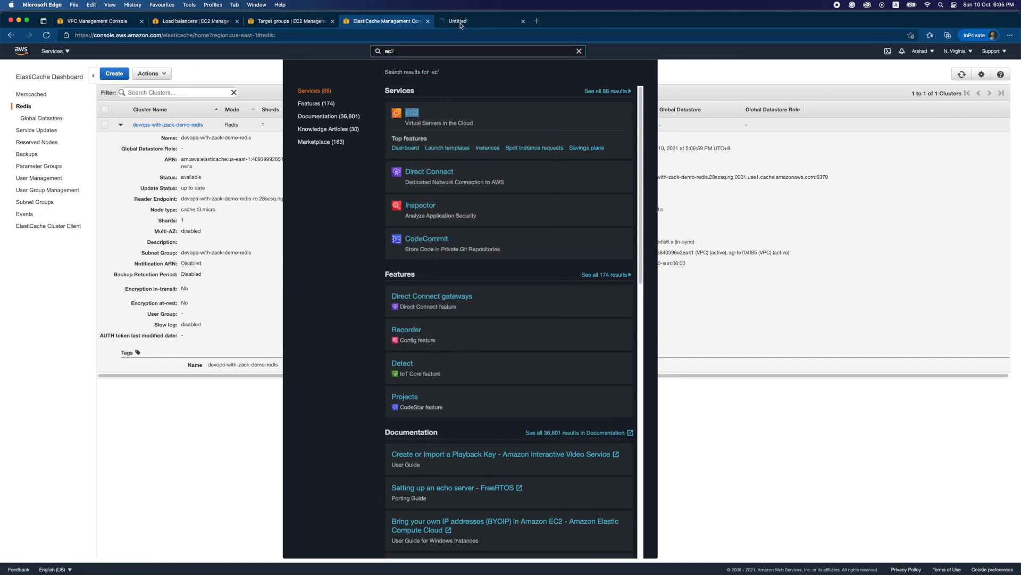
click(461, 24)
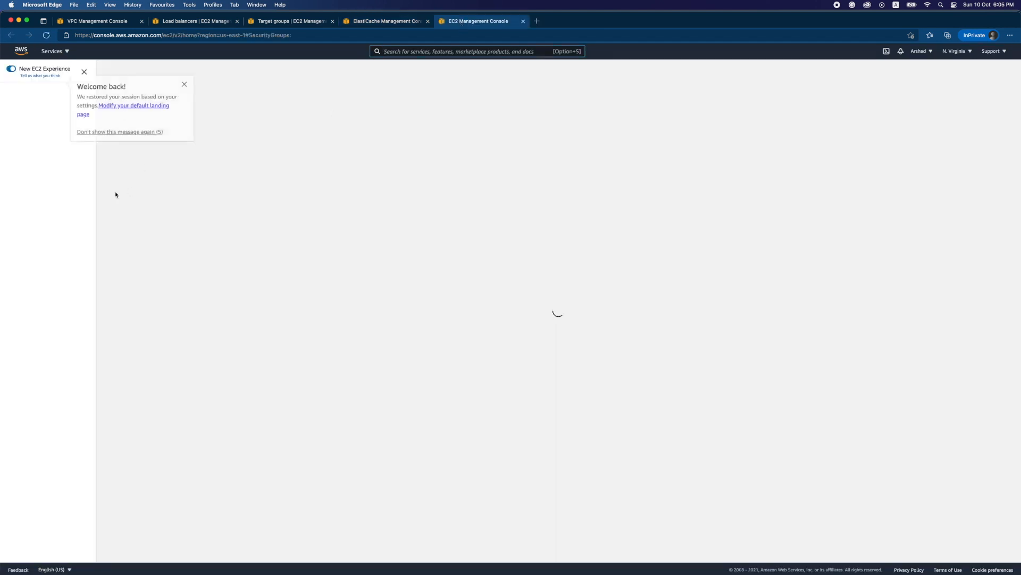
click(184, 85)
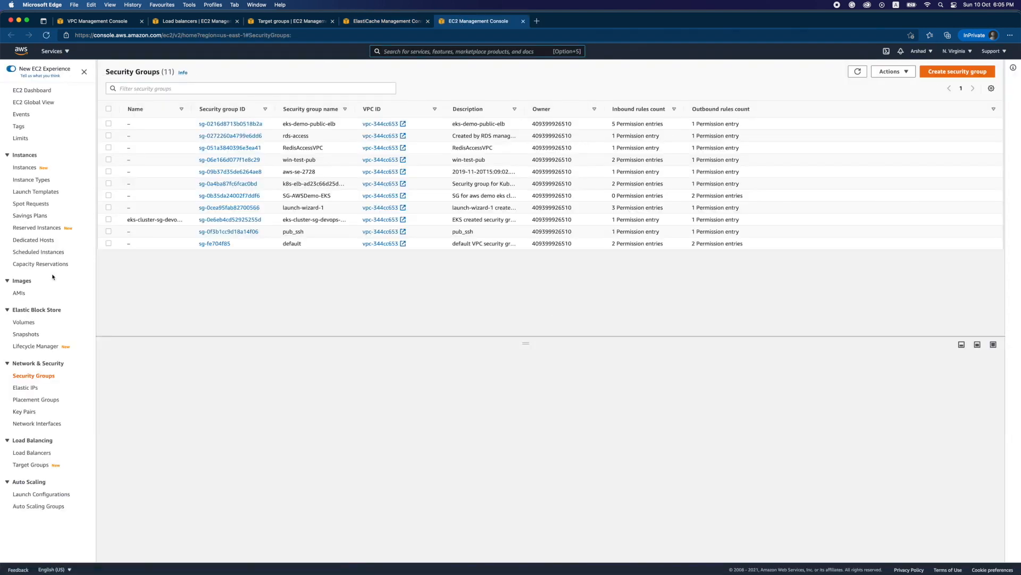
click(43, 426)
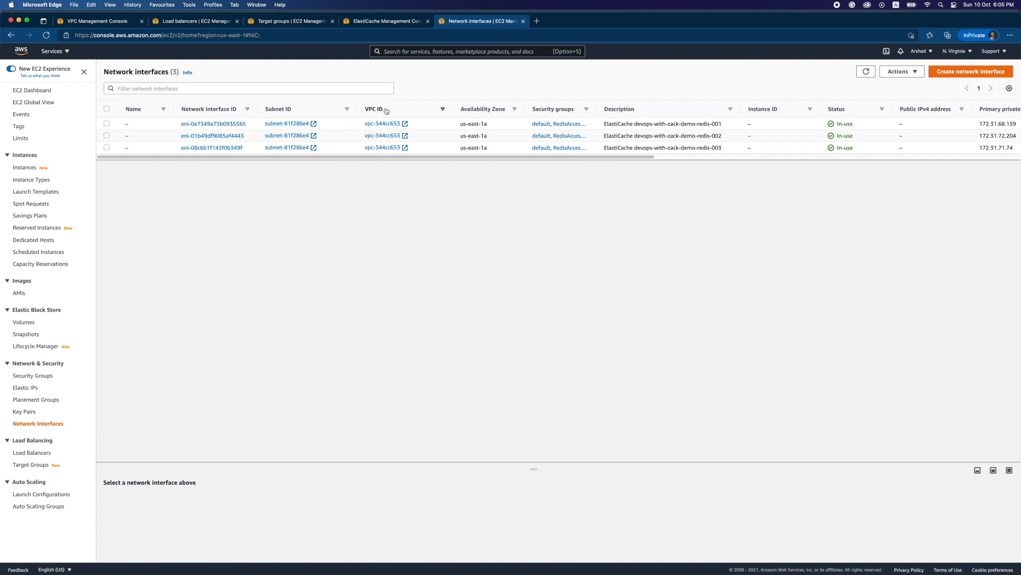
Examine the primary private IPv4 addresses of the ElastiCache Redis nodes' network interfaces
drag(620, 157, 790, 156)
double_click(730, 123)
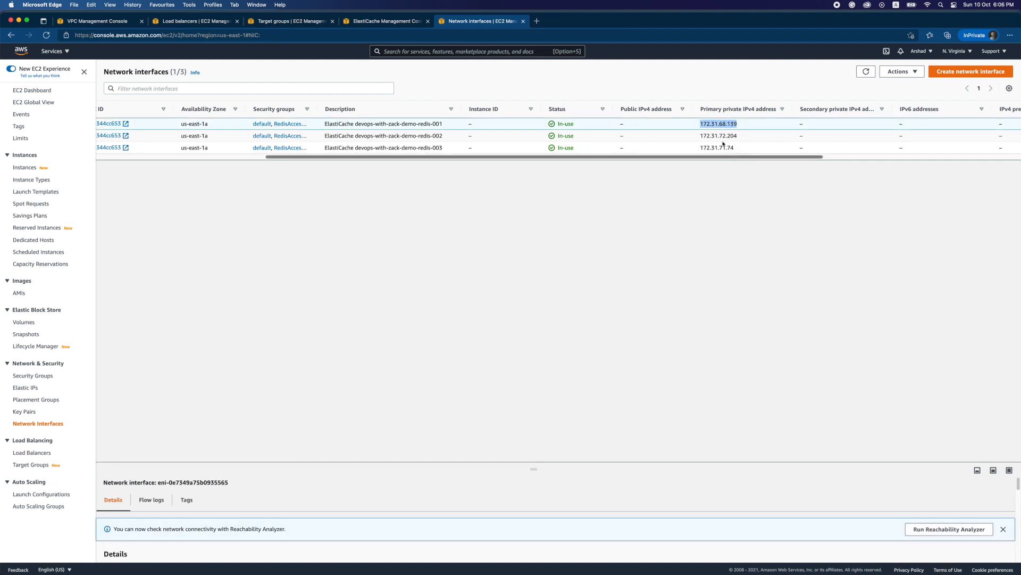
click(721, 185)
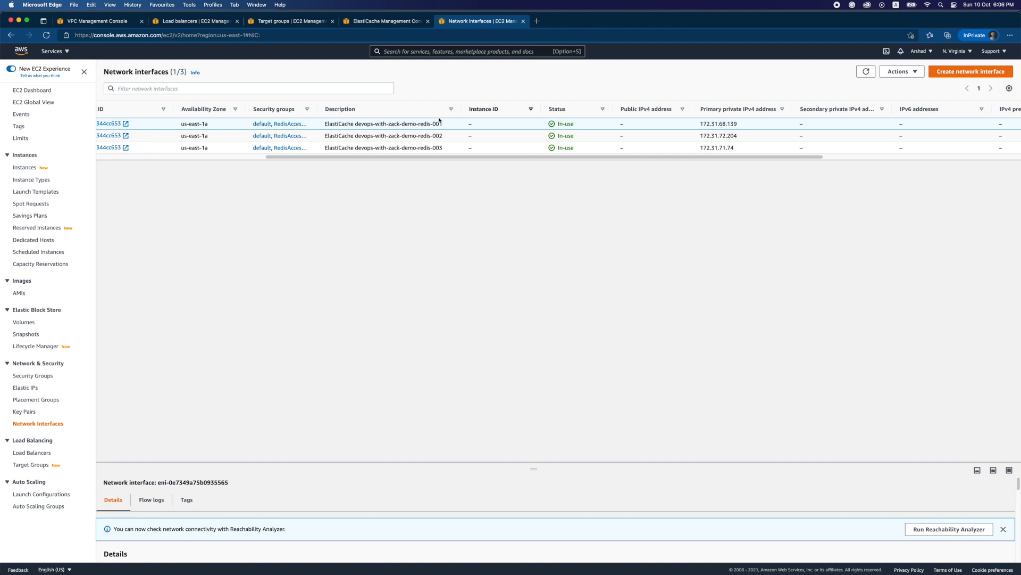
click(394, 26)
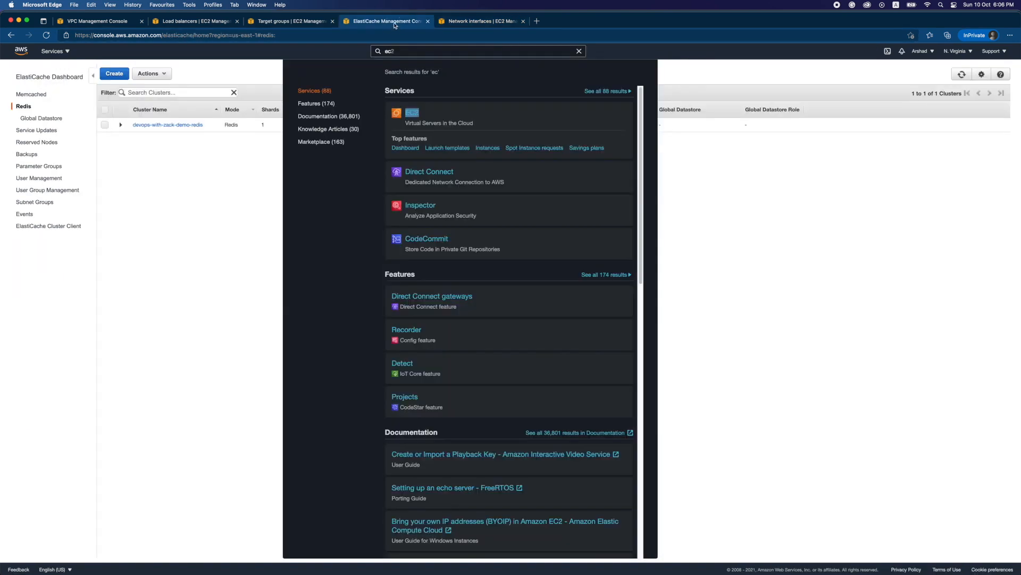
click(464, 21)
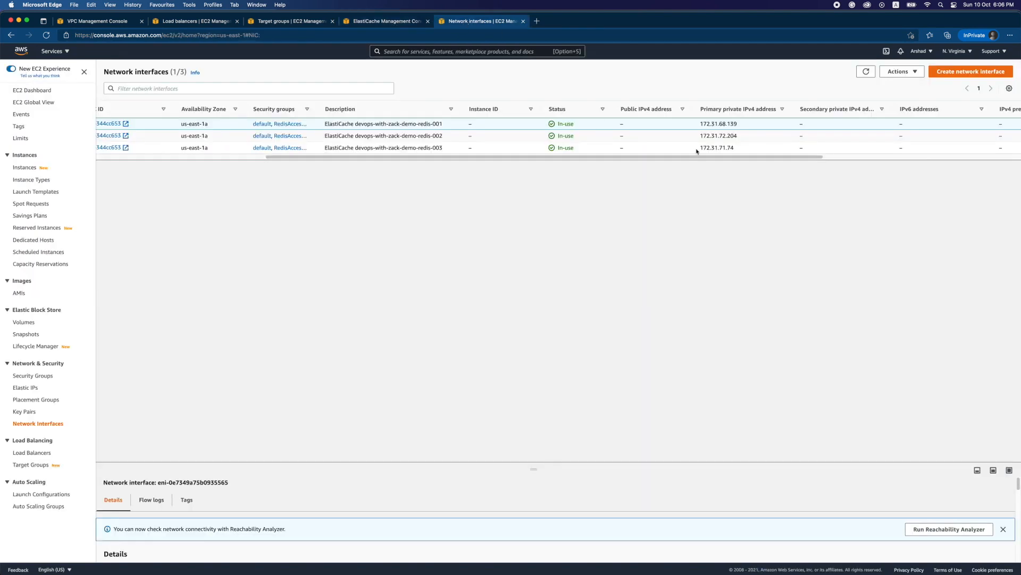
Copy the redis-001 interface's private address 172.31.68.139 into the target group's first IPv4 address entry
drag(698, 123, 743, 122)
key(super+c)
click(394, 22)
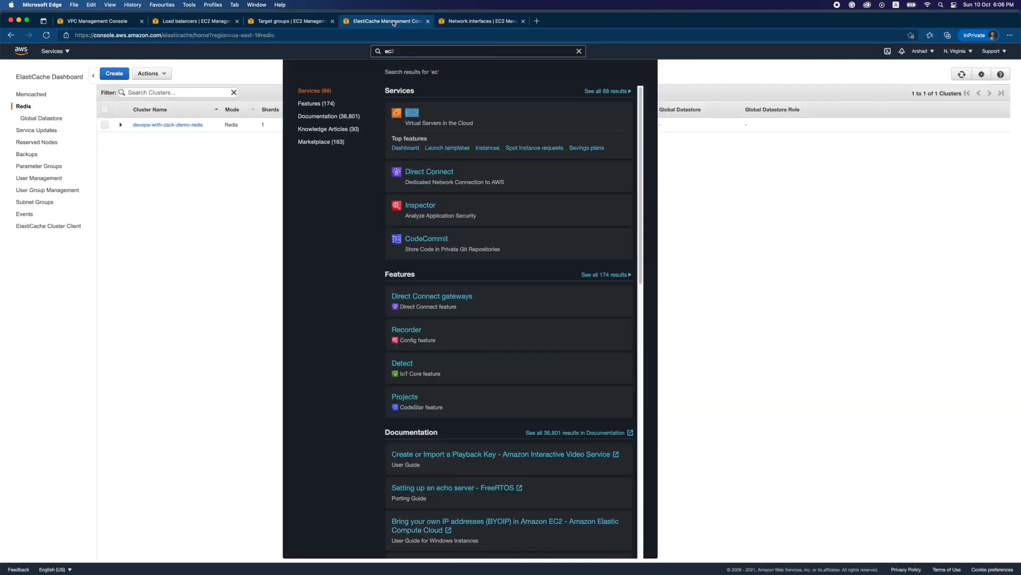
click(298, 22)
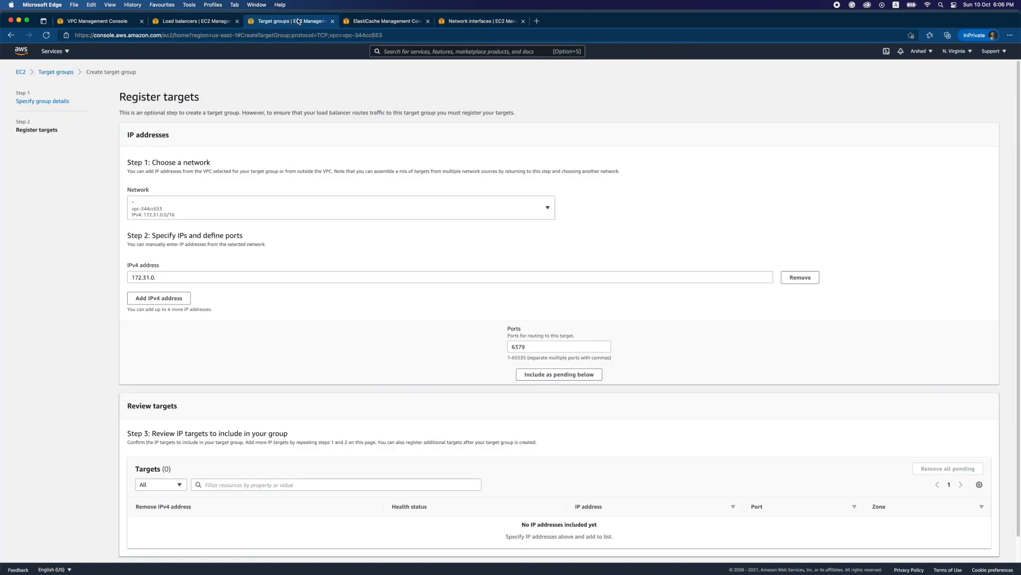
click(155, 279)
double_click(157, 280)
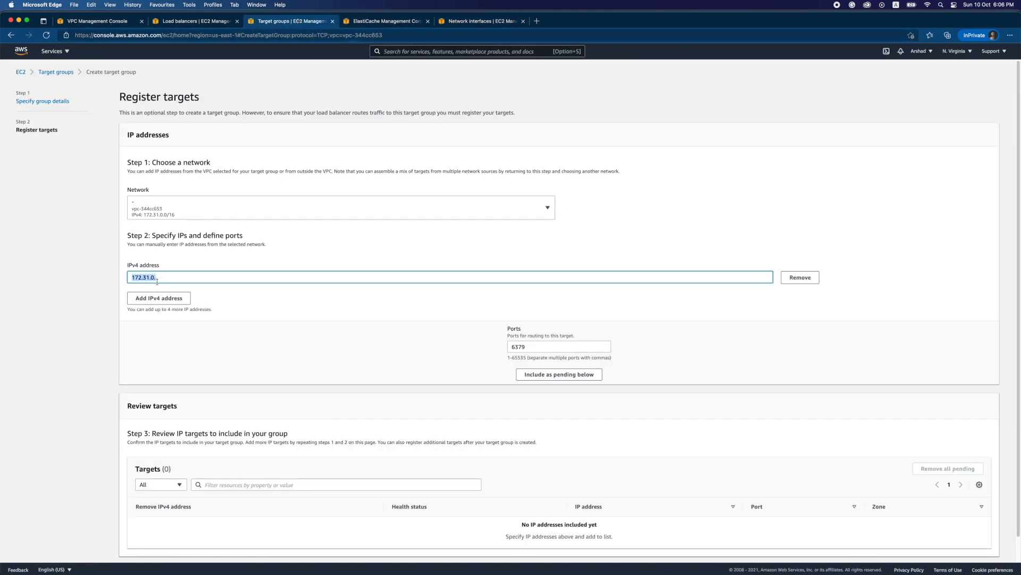
key(super+v)
Add a second IPv4 target address and fill it with the redis-002 interface's private address, 172.31.72.204
click(157, 298)
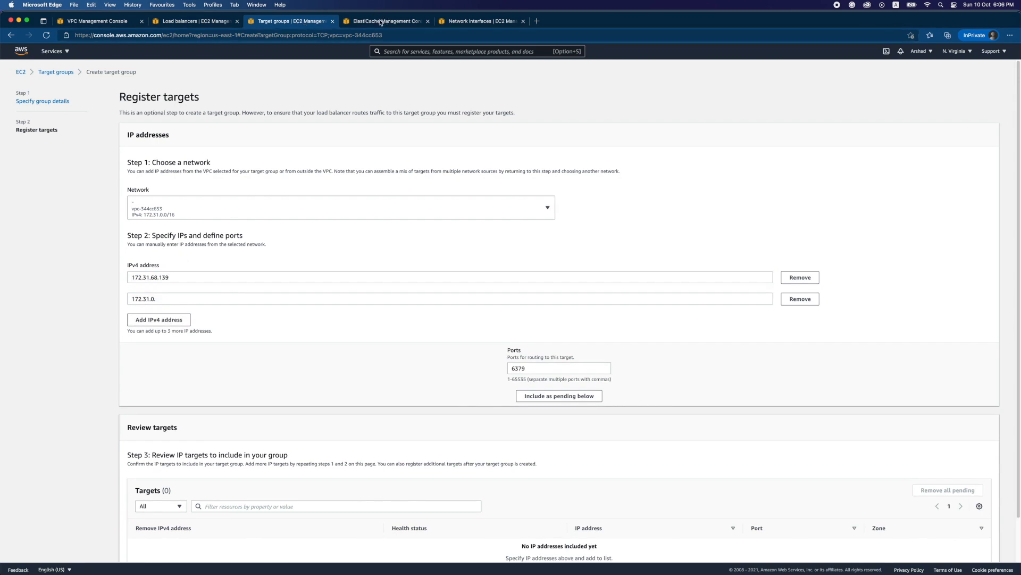
click(380, 22)
click(468, 21)
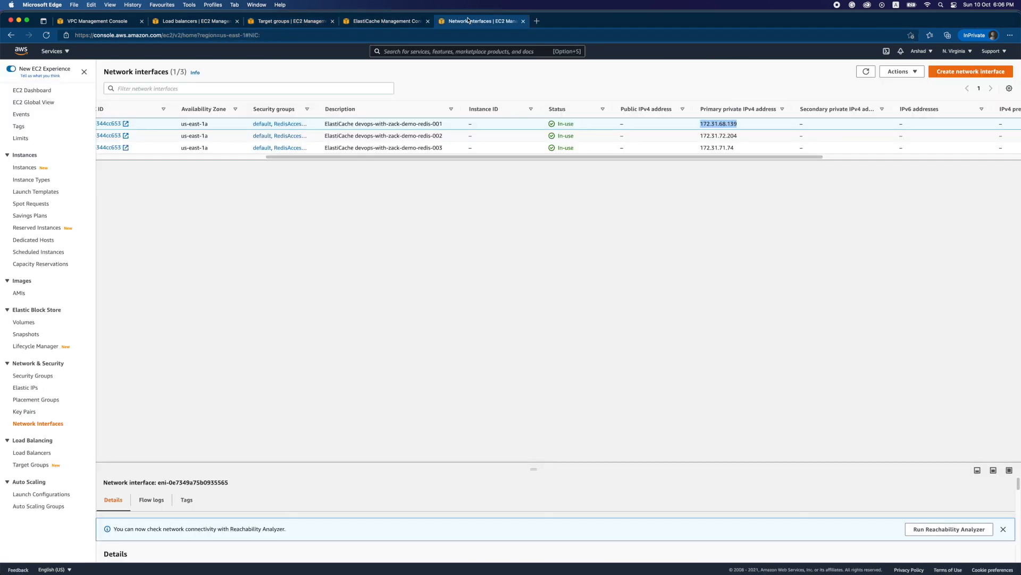
double_click(712, 135)
key(super+c)
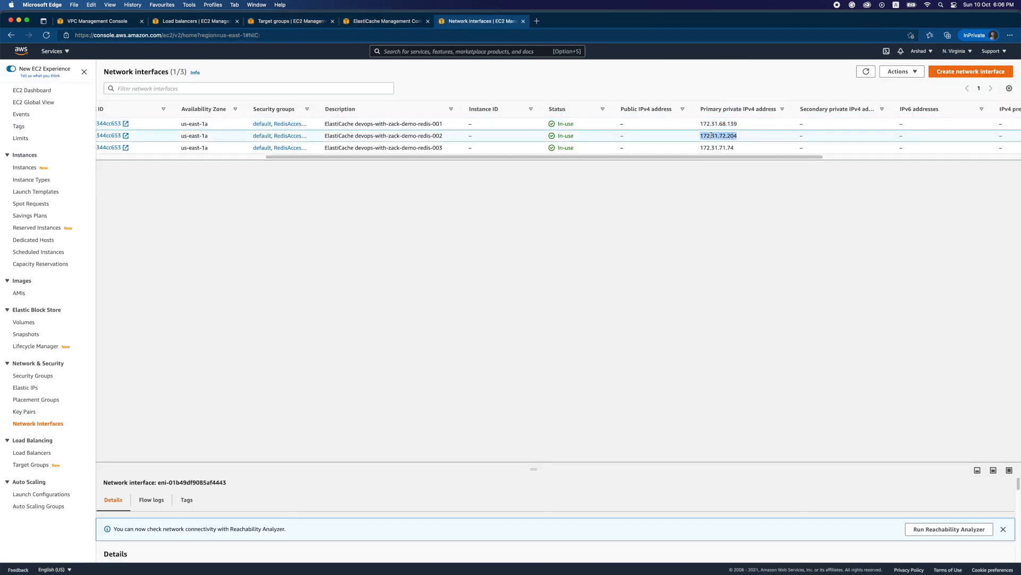
click(289, 23)
click(189, 296)
key(super+a)
key(super+v)
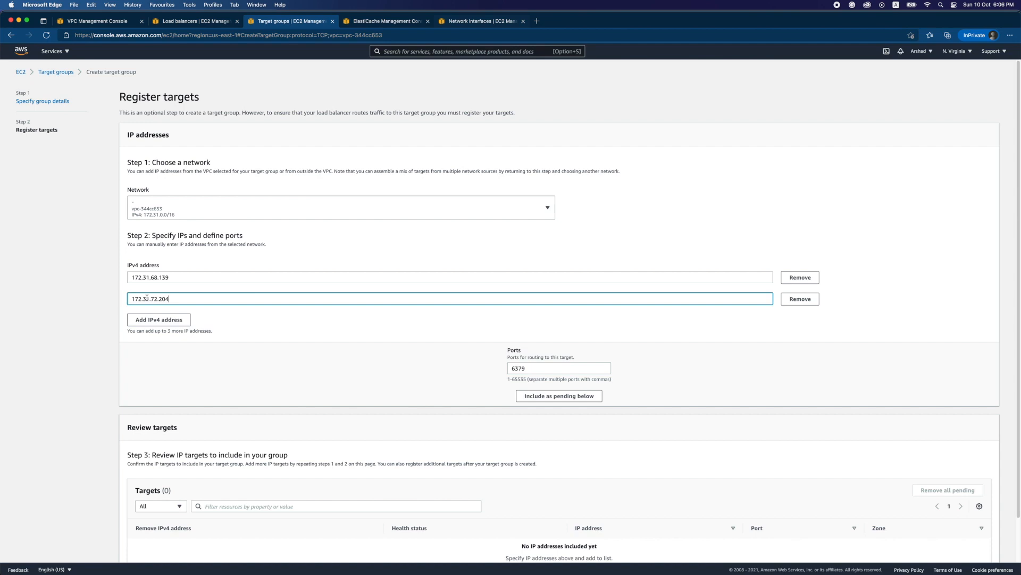
Add a third IPv4 target address and fill it with the redis-003 interface's private address, 172.31.71.74
click(147, 322)
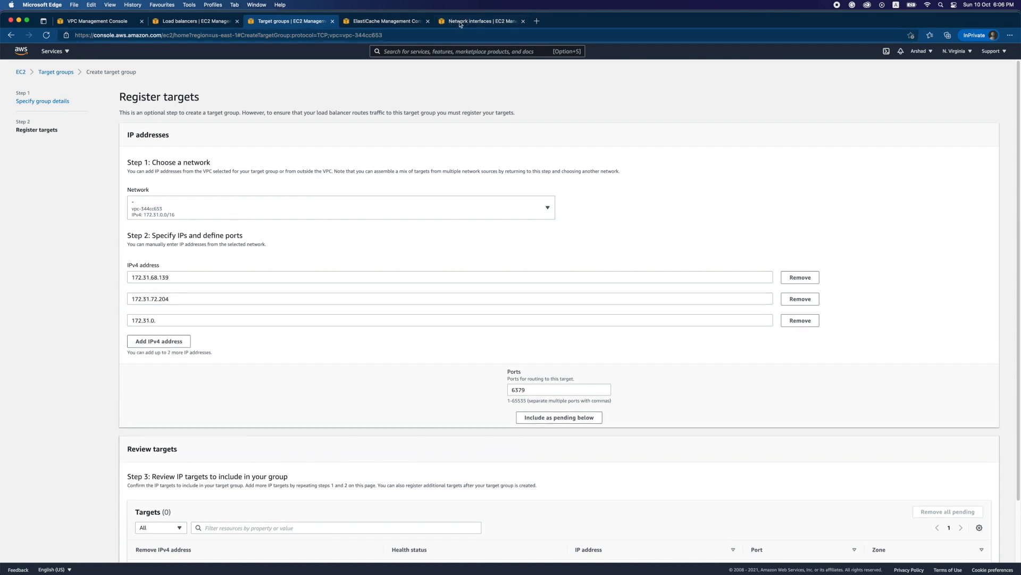
click(479, 22)
double_click(718, 147)
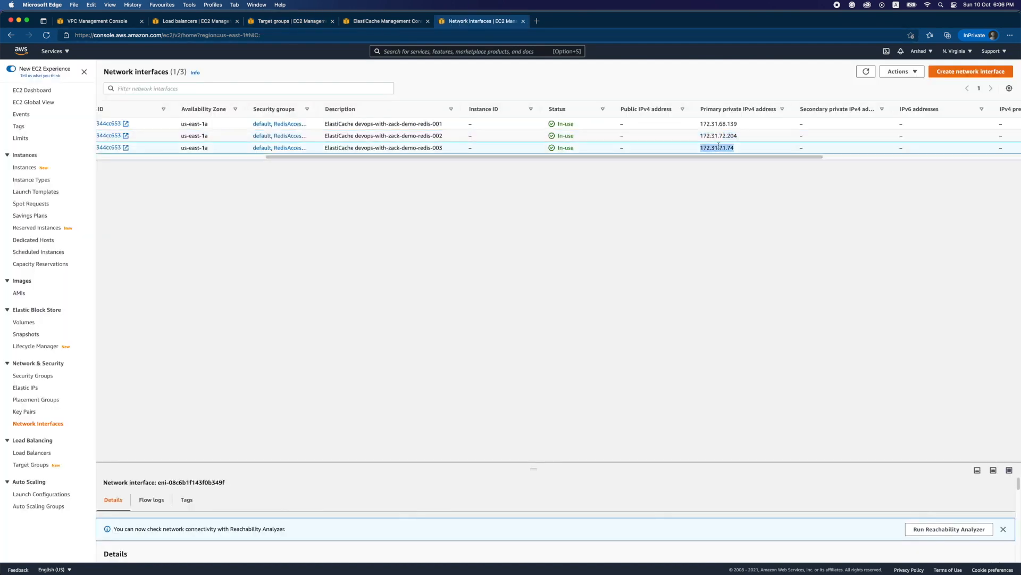
click(307, 23)
click(166, 321)
key(super+a)
text(172.31.71.74)
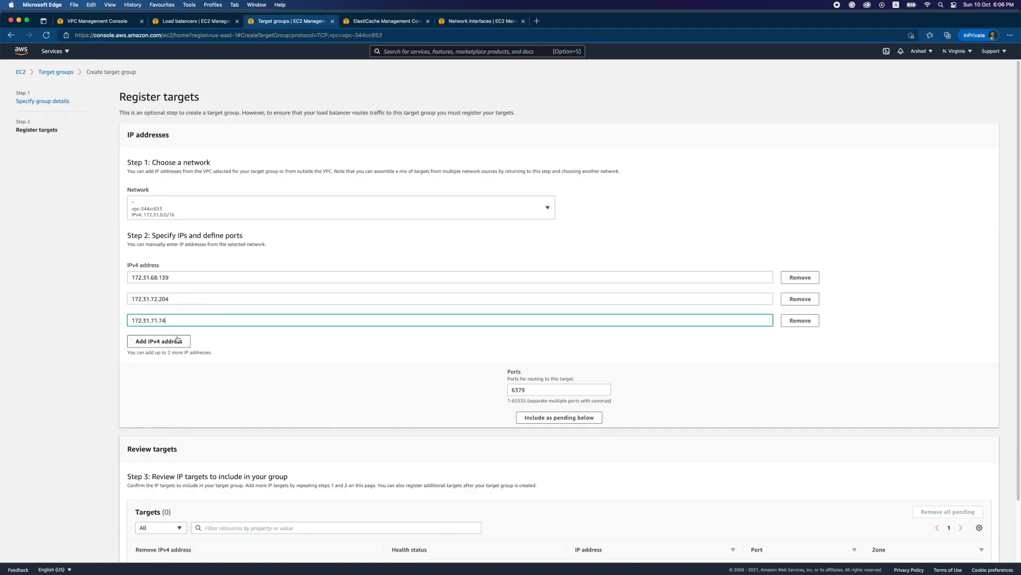
Include the entered IP addresses as pending targets on port 6379 and create the target group
click(556, 418)
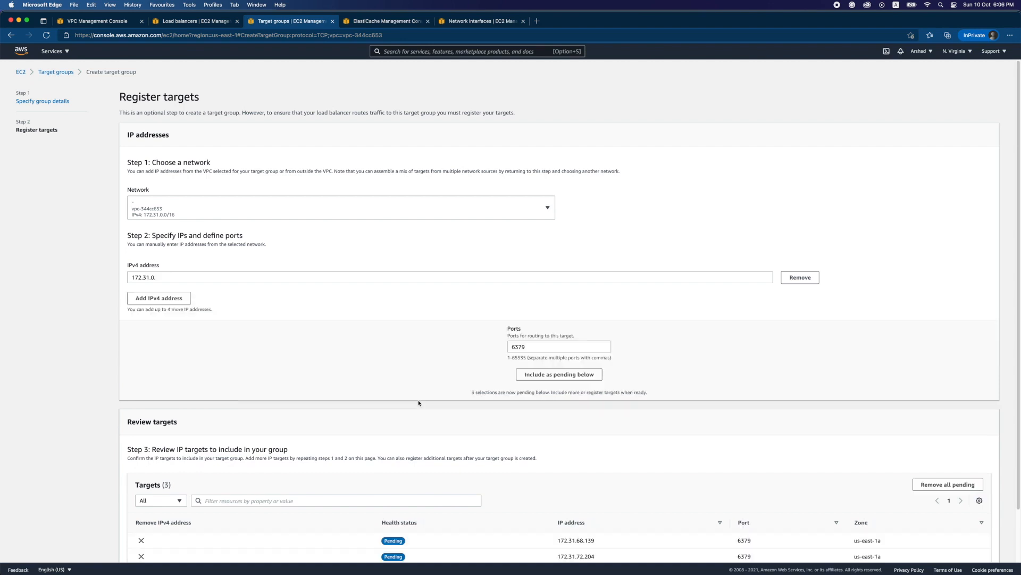
scroll(419, 402, down, 2)
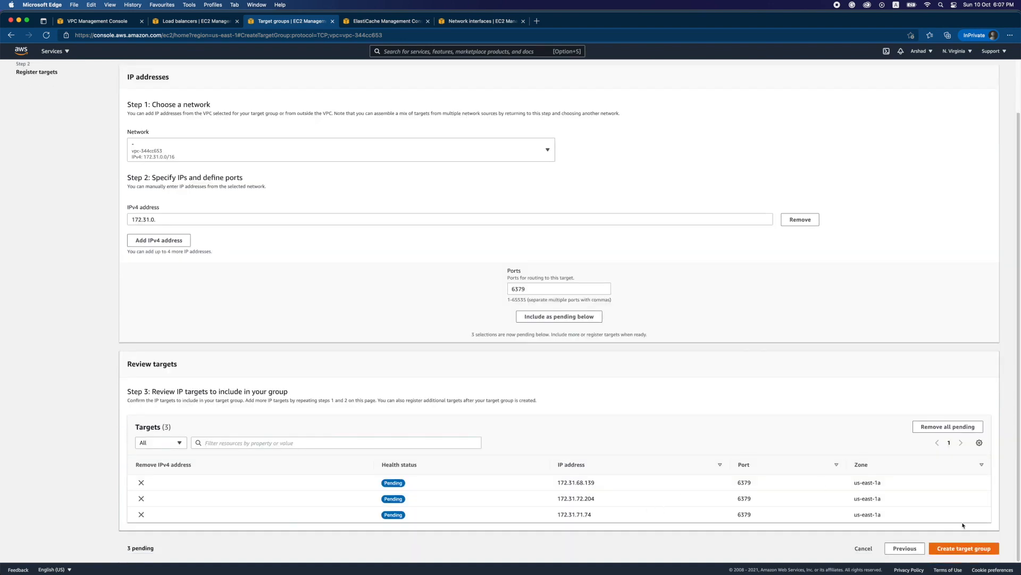
click(969, 550)
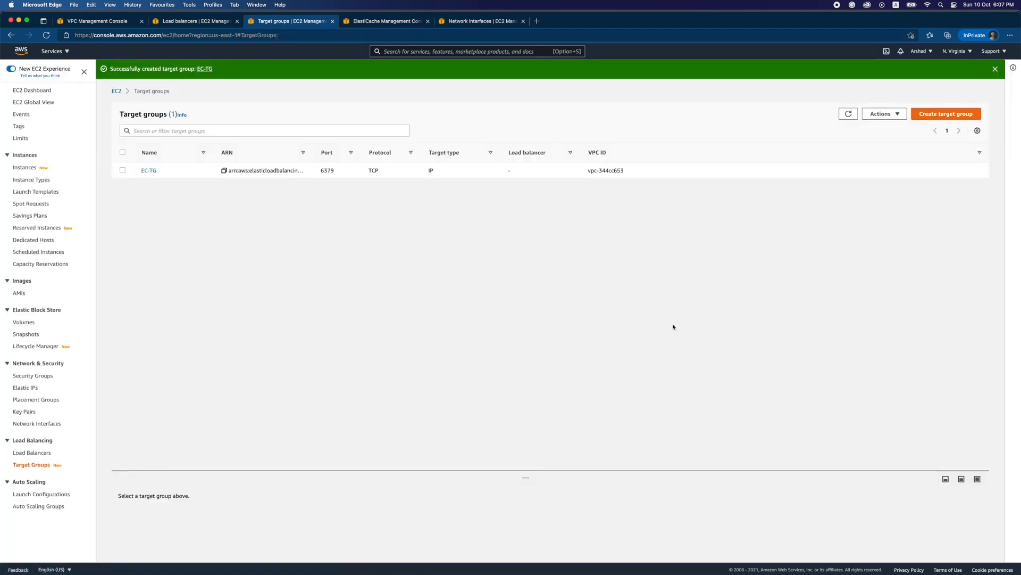
Set the load balancer's TCP:6379 listener to forward to the EC-TG target group and review the form's configuration
click(195, 21)
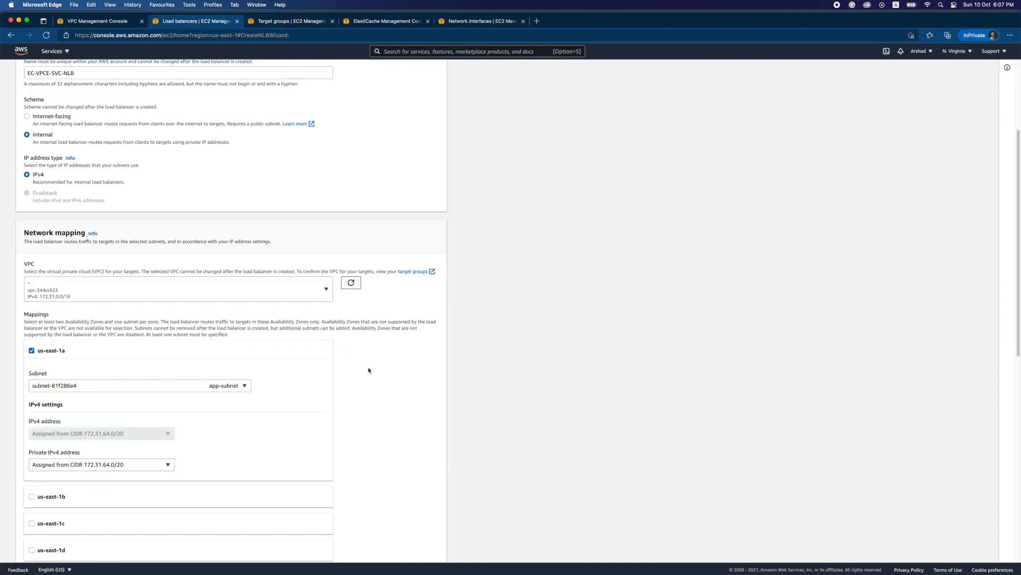
scroll(369, 368, down, 4)
scroll(369, 370, down, 2)
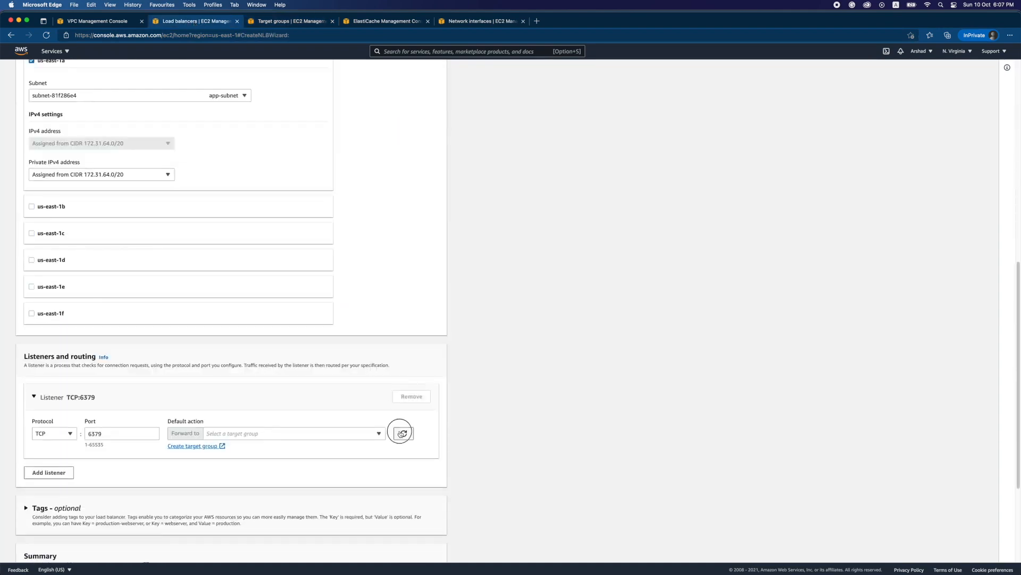
click(362, 438)
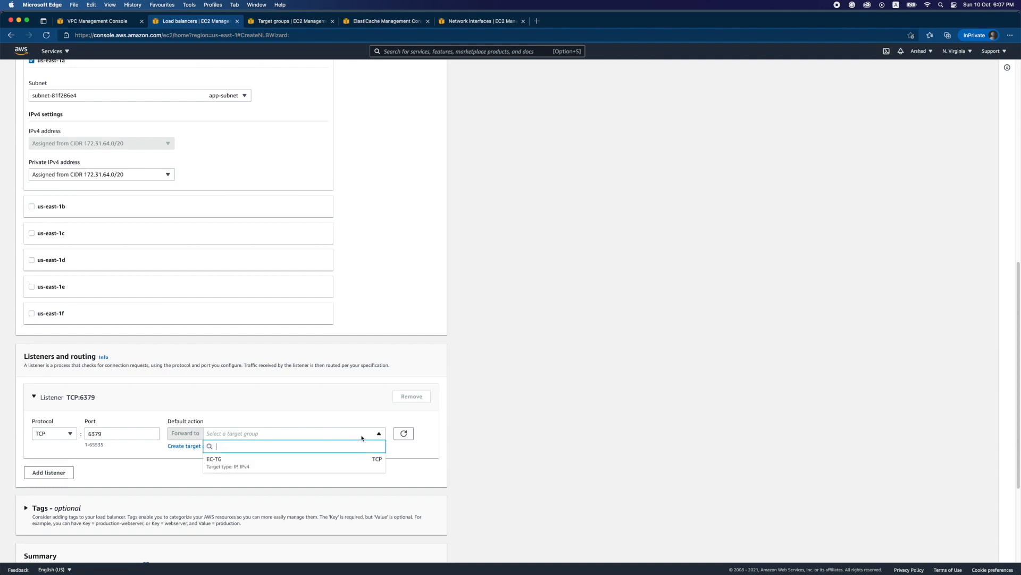
click(264, 467)
scroll(266, 471, down, 1)
scroll(267, 471, down, 3)
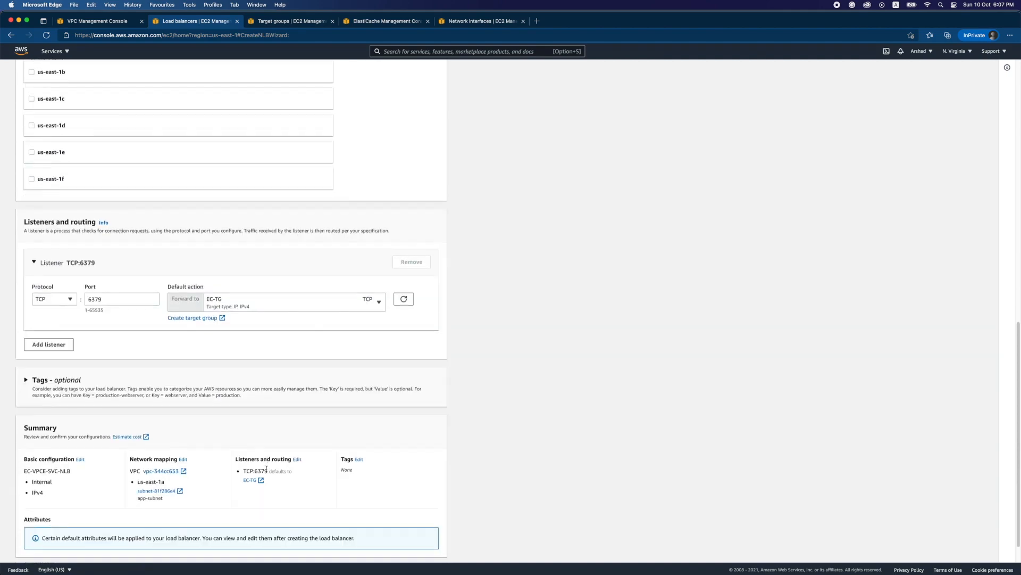
scroll(267, 471, up, 11)
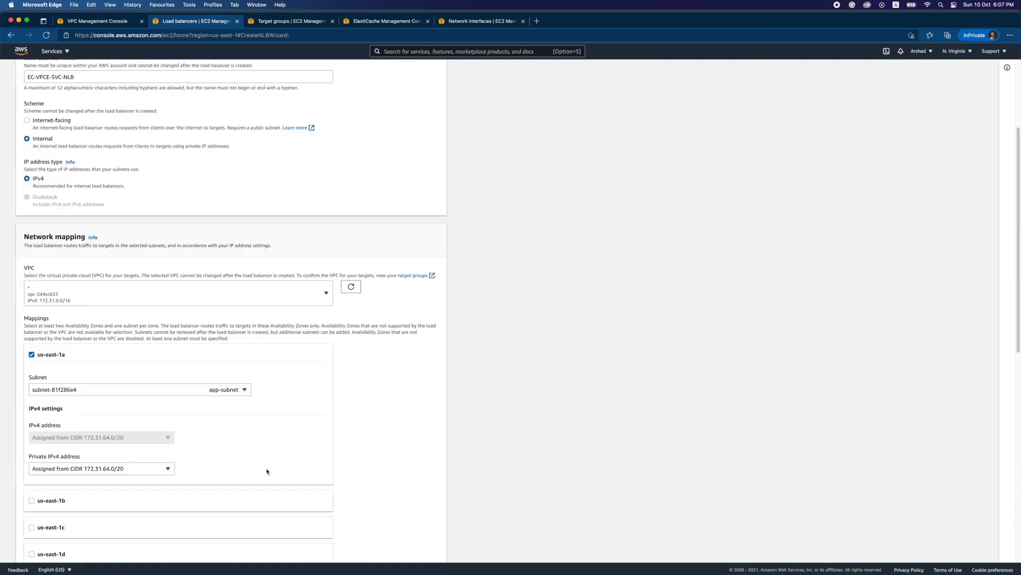
Create the internal EC-VPCE-SVC-NLB load balancer from the reviewed configuration and open it in the load balancer list
scroll(267, 471, down, 7)
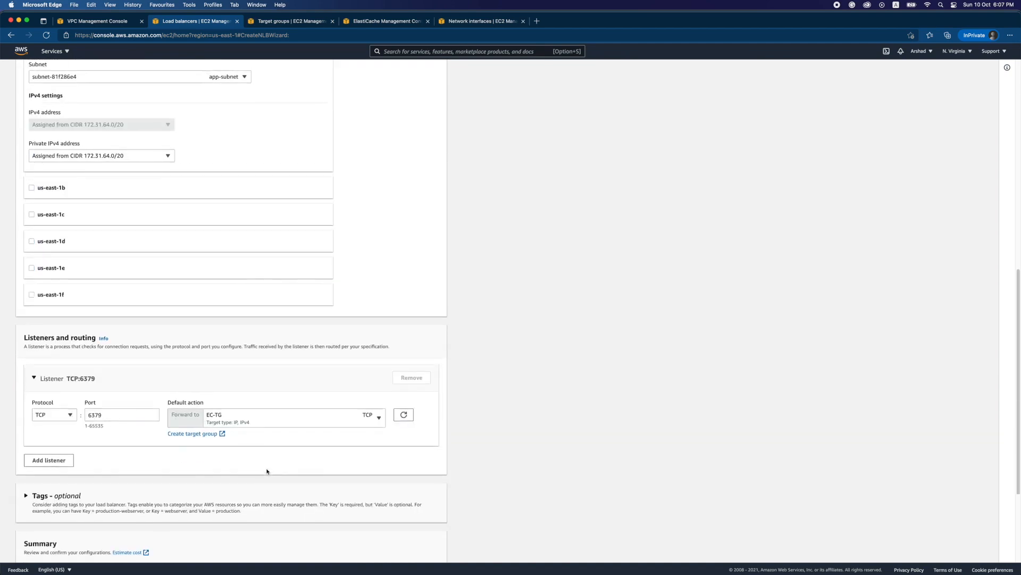
scroll(267, 471, down, 4)
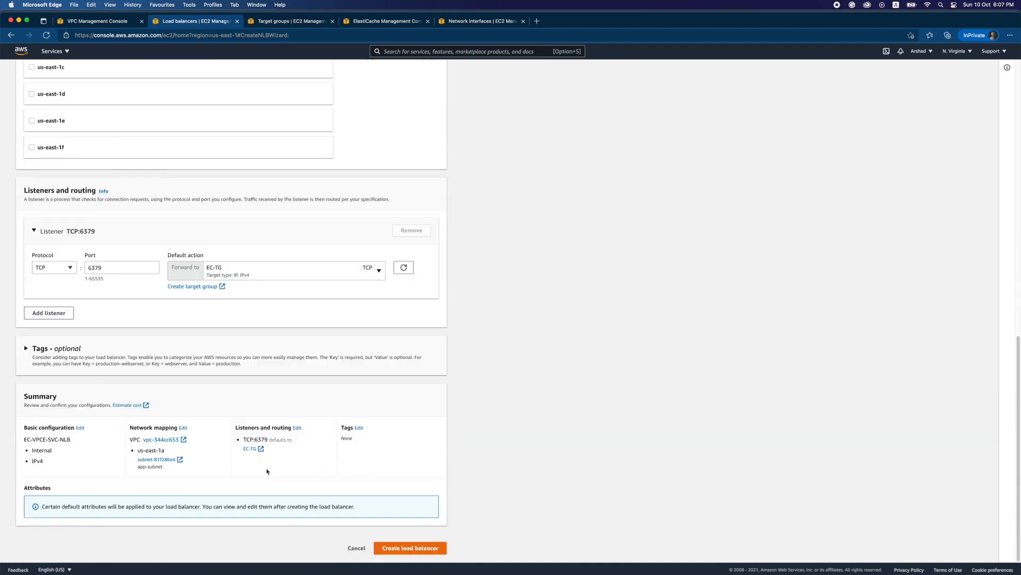
click(394, 548)
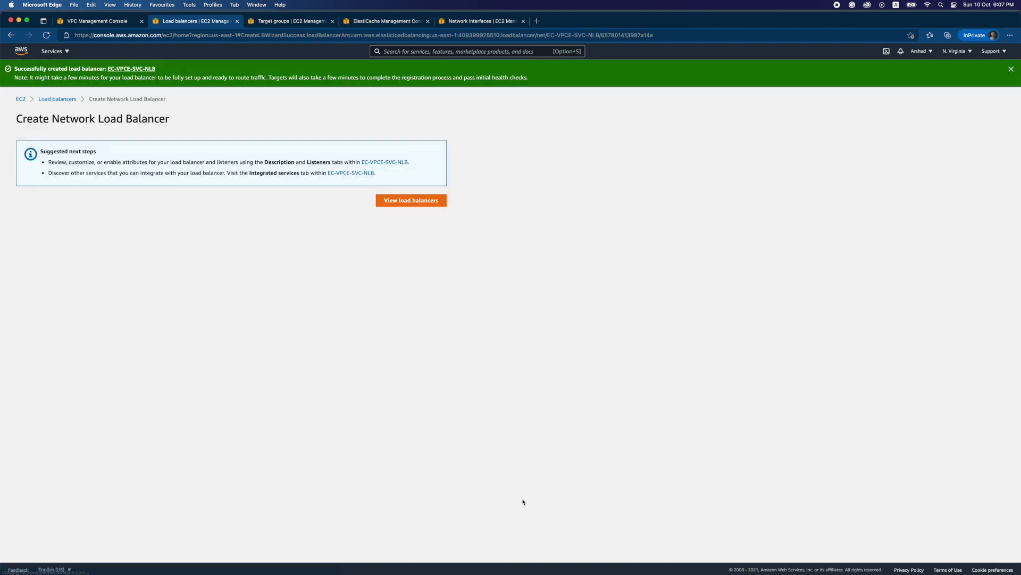
click(399, 200)
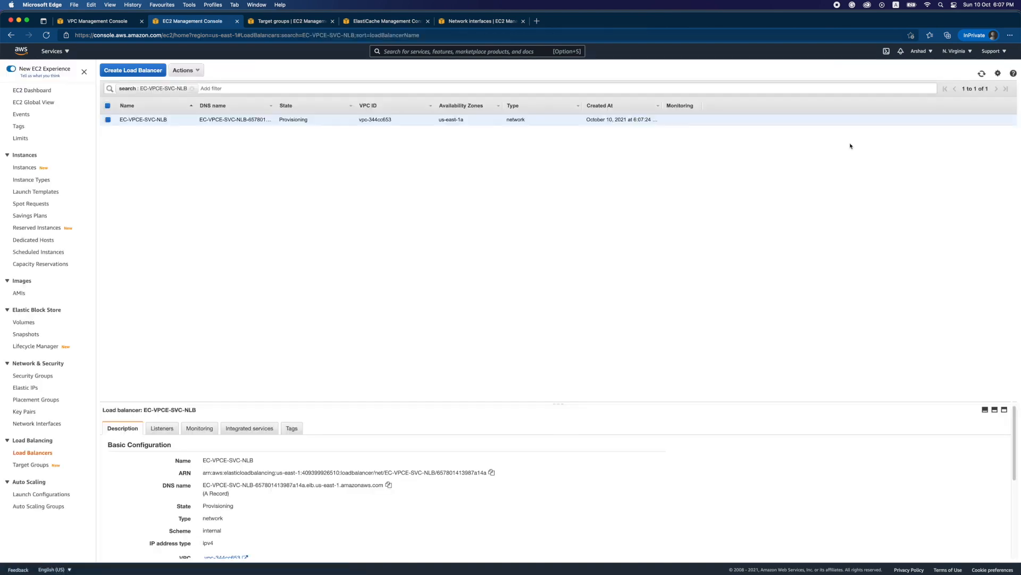
Check EC-VPCE-SVC-NLB's provisioning state and its availability in the endpoint service form by refreshing both load balancer lists
click(982, 74)
click(111, 22)
click(224, 226)
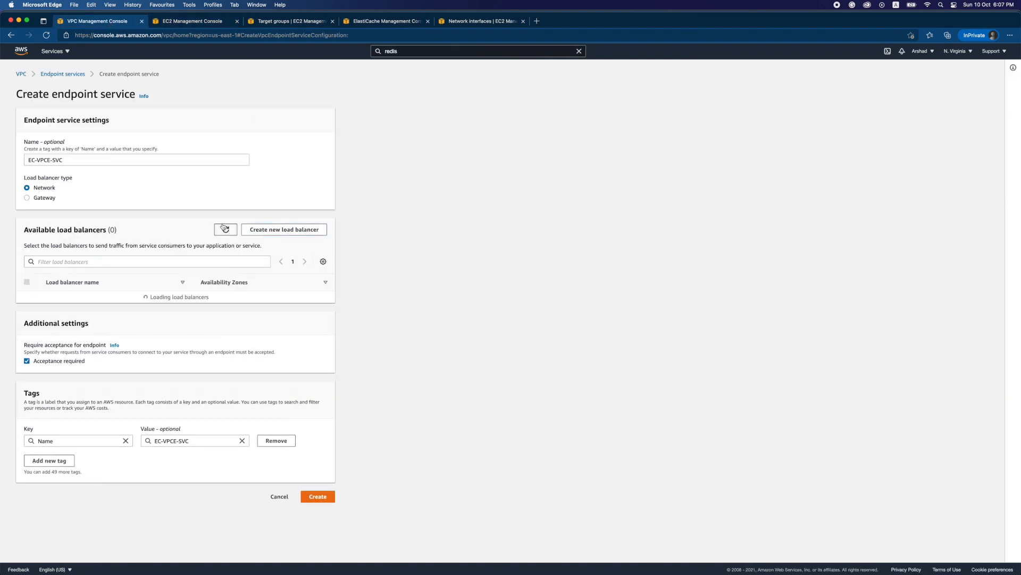
click(178, 264)
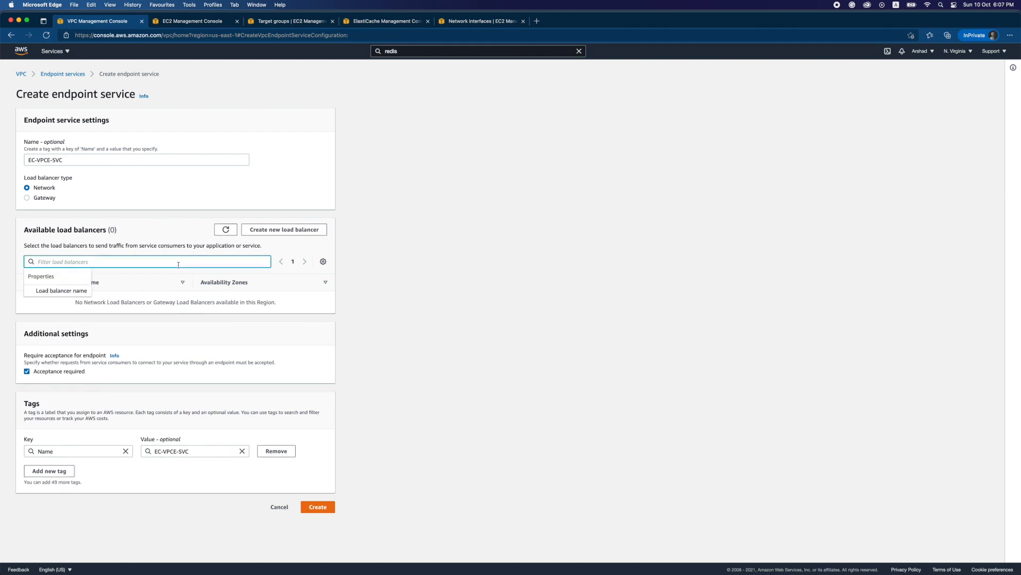
click(373, 255)
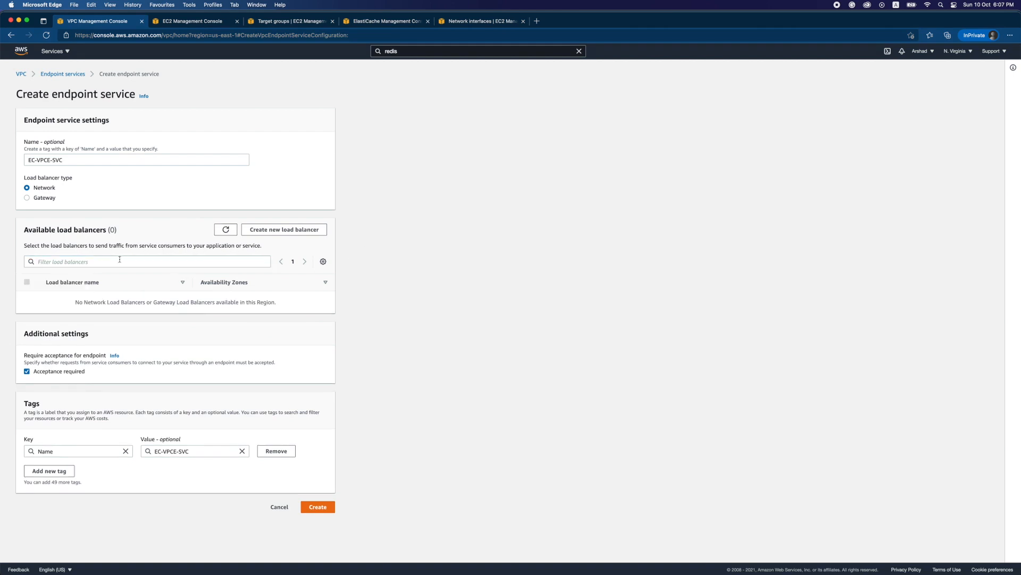
click(177, 24)
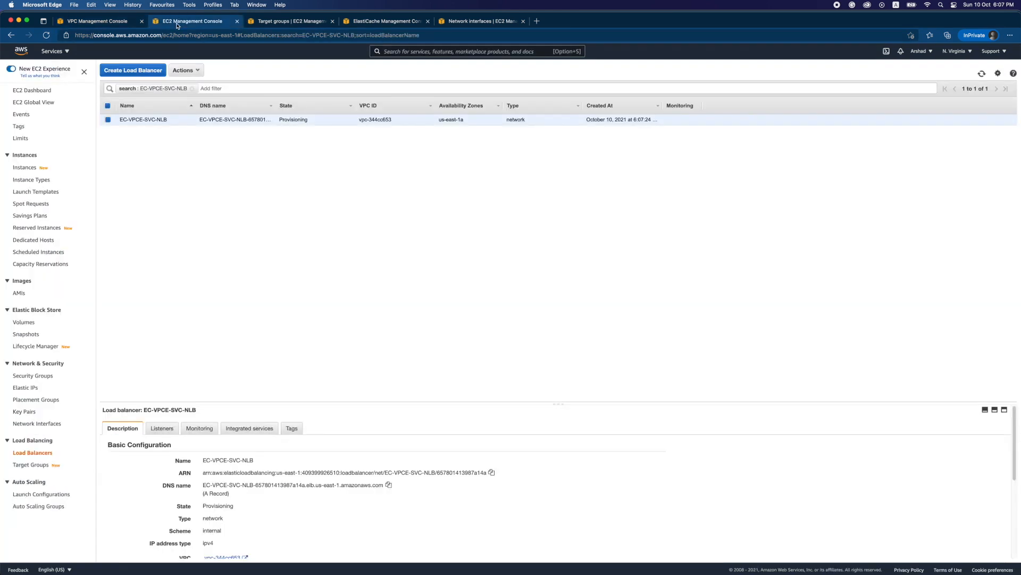
click(981, 75)
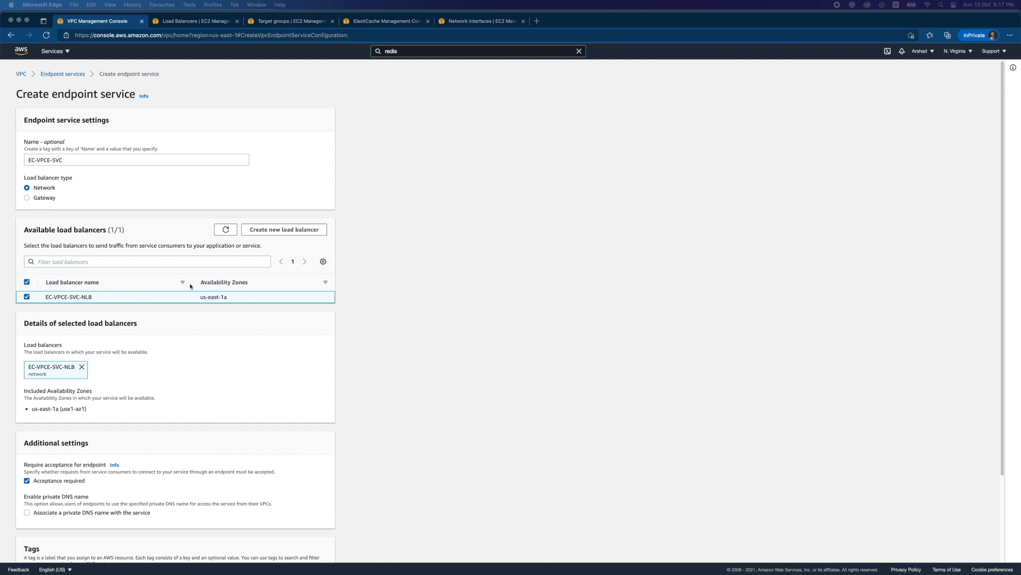
Create the EC-VPCE-SVC endpoint service on EC-VPCE-SVC-NLB with acceptance required and no private DNS name associated
scroll(401, 316, down, 4)
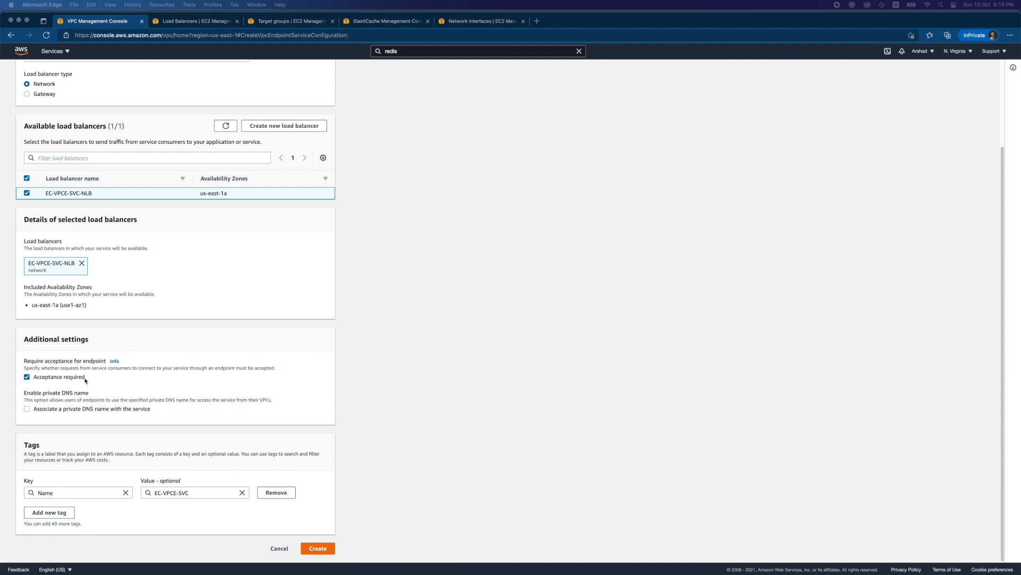
click(27, 410)
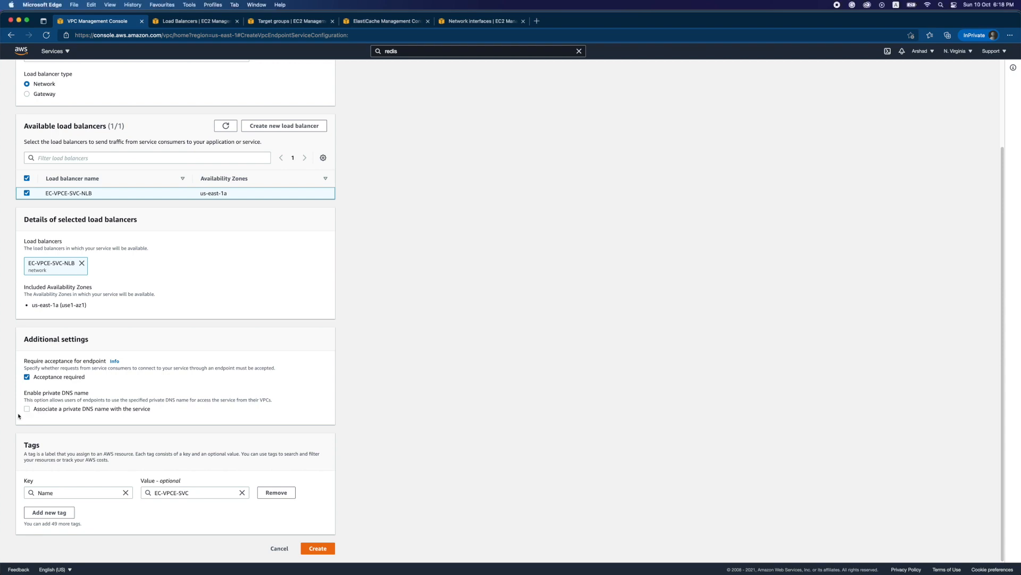
click(27, 408)
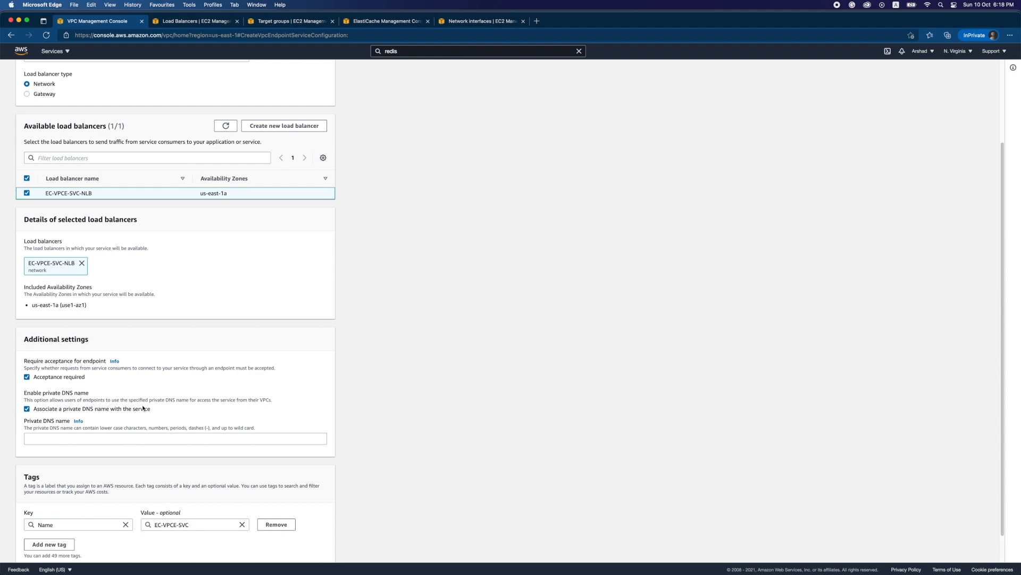
click(27, 409)
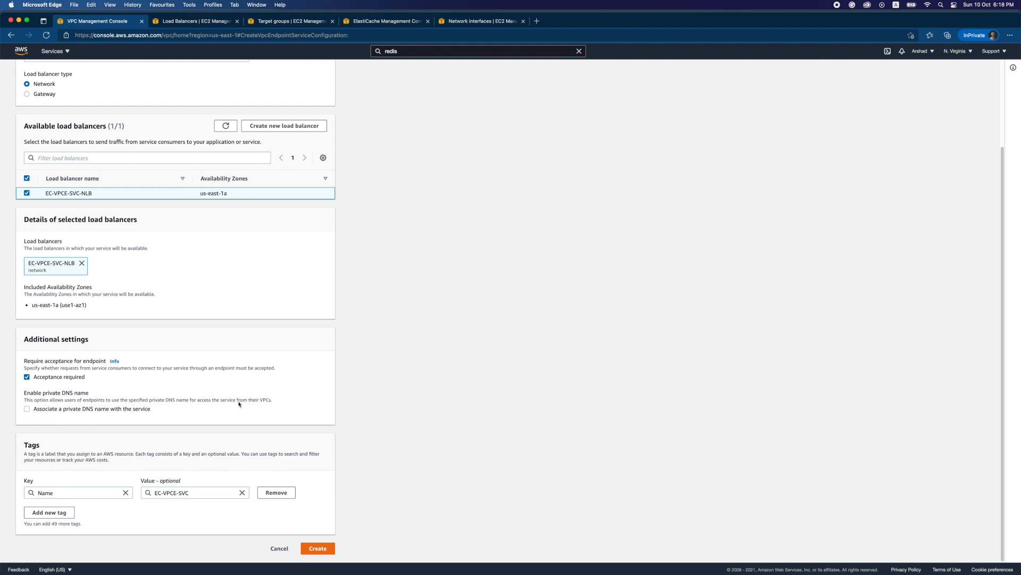
click(317, 548)
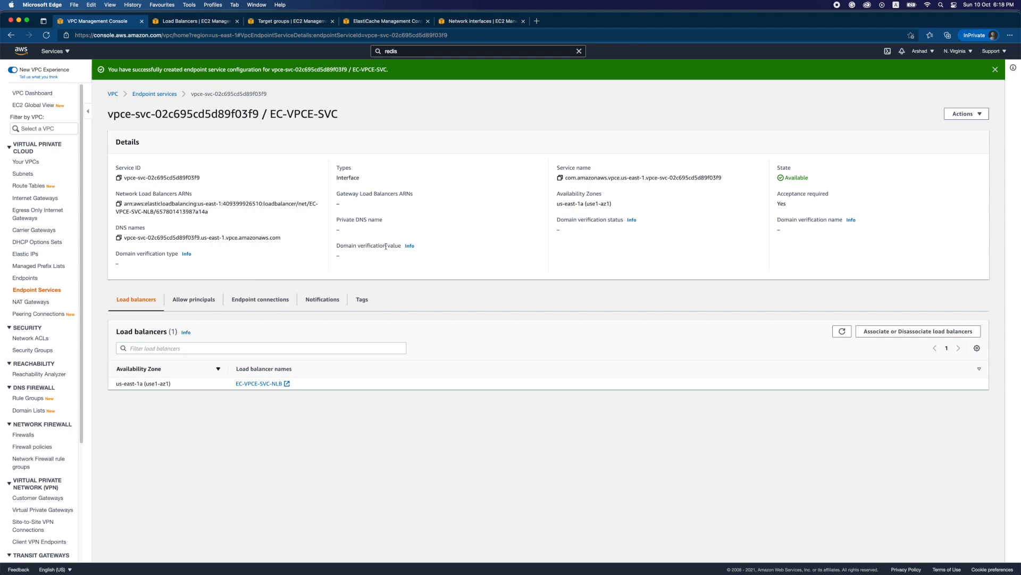
Allow the consumer AWS account's root ARN as a principal on the EC-VPCE-SVC endpoint service
click(201, 301)
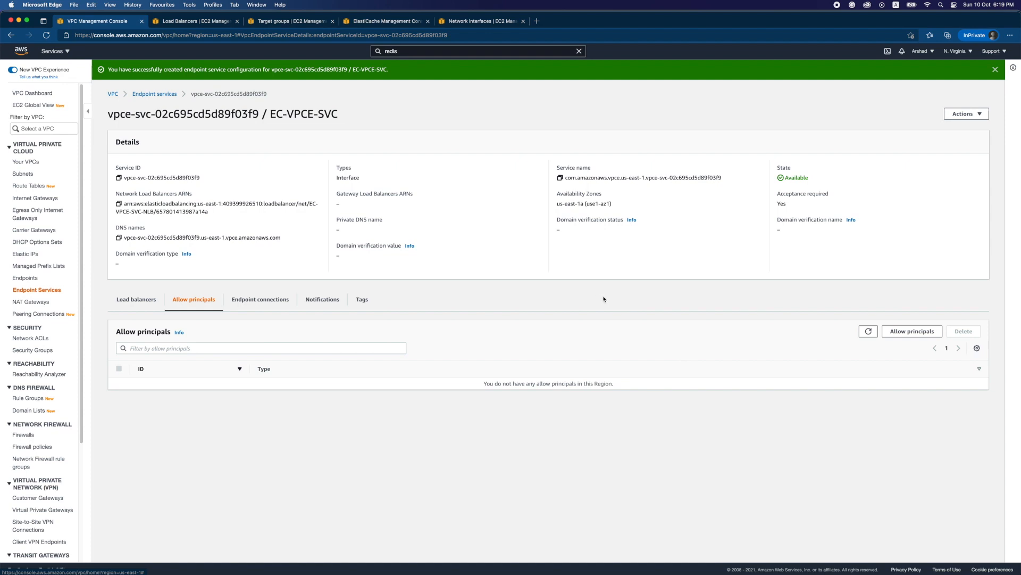
click(911, 331)
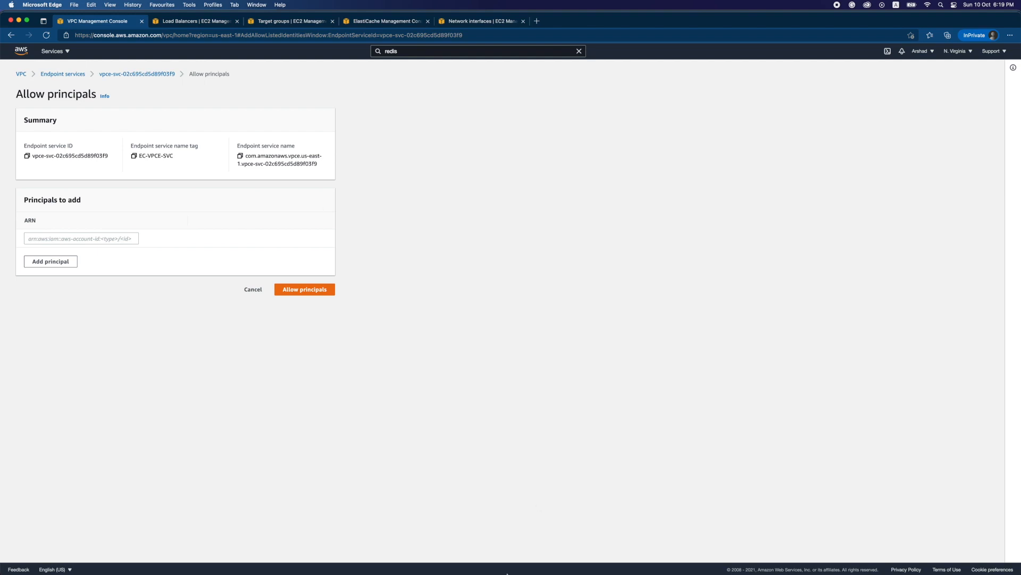
key(ctrl+Up)
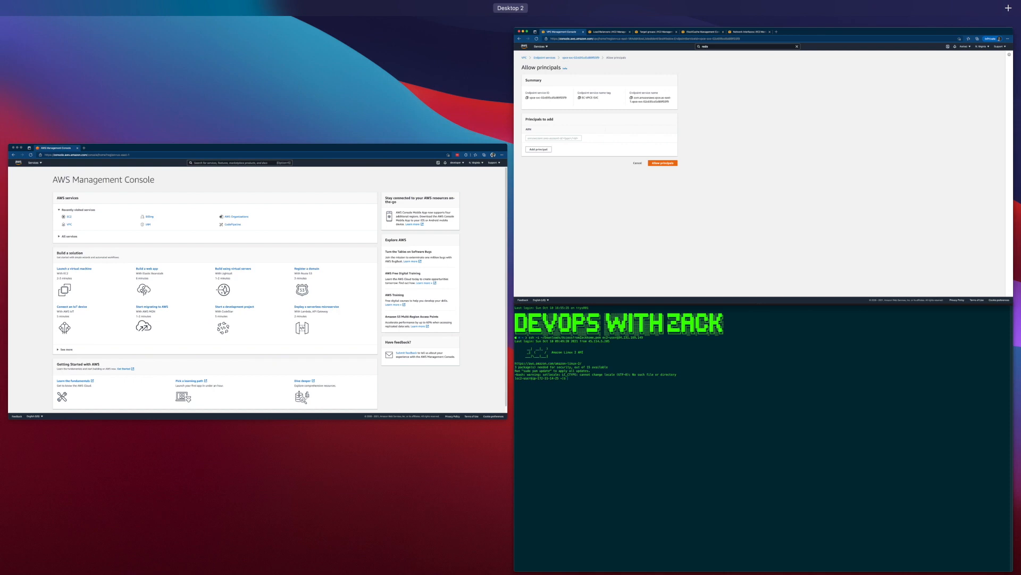
key(ctrl+Up)
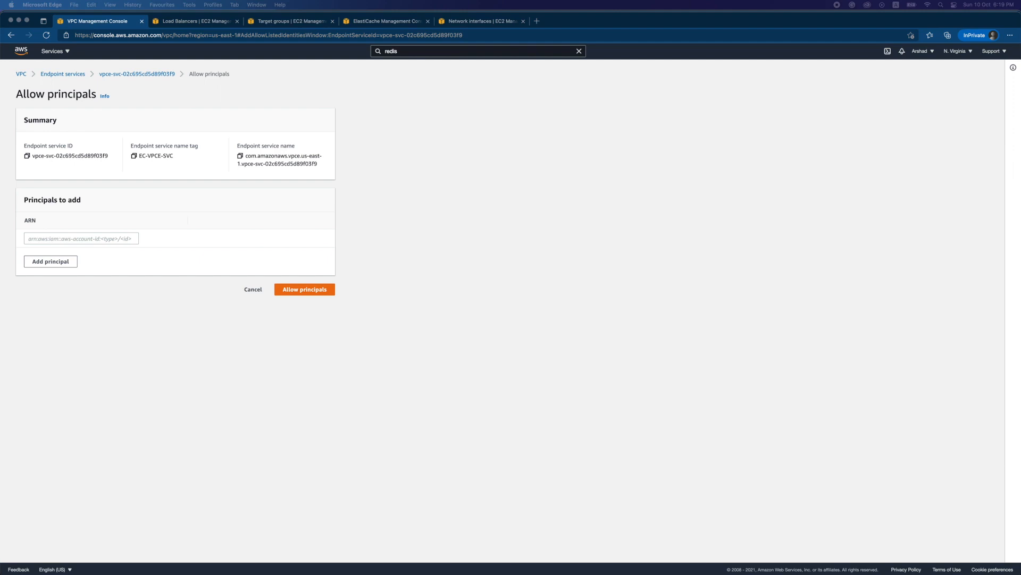
click(103, 241)
click(102, 240)
key(super+v)
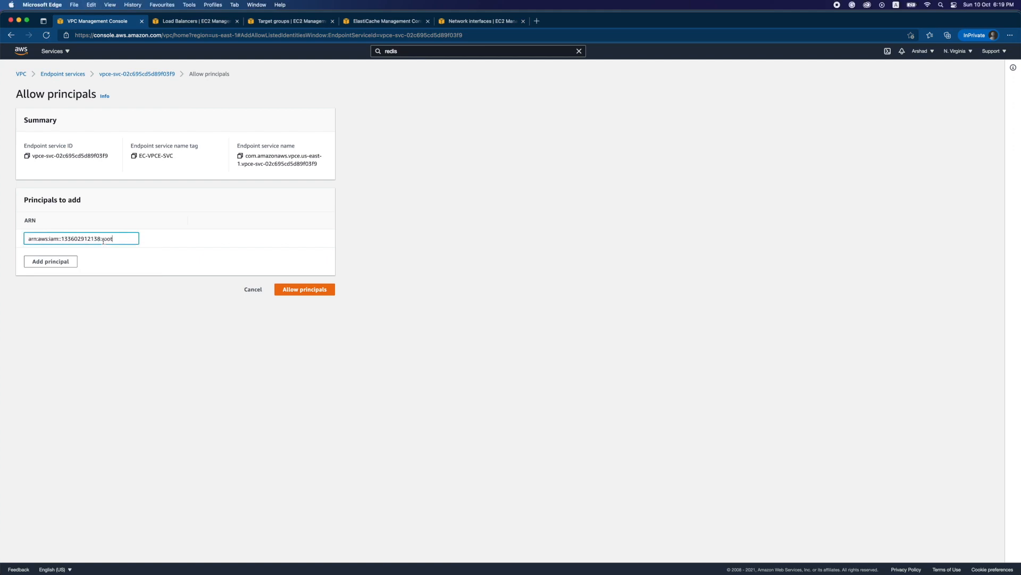
click(301, 289)
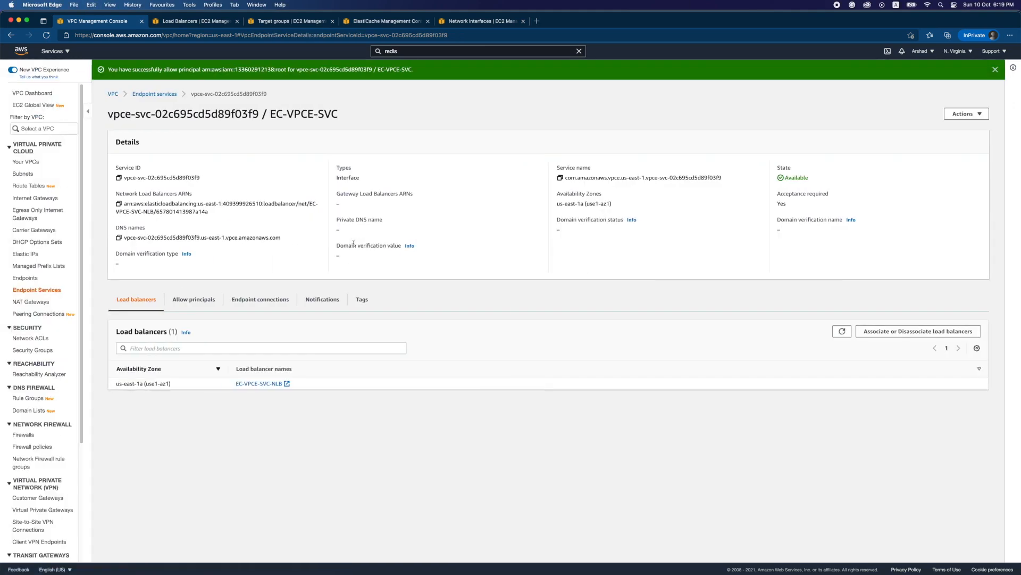
Review the endpoint service's allowed principals and its endpoint connections
click(194, 299)
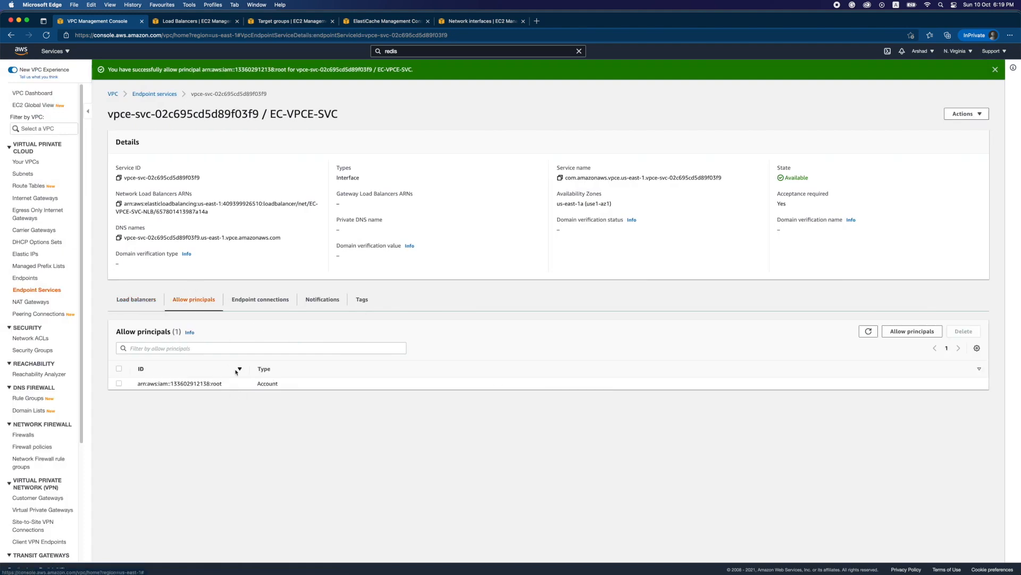
click(261, 299)
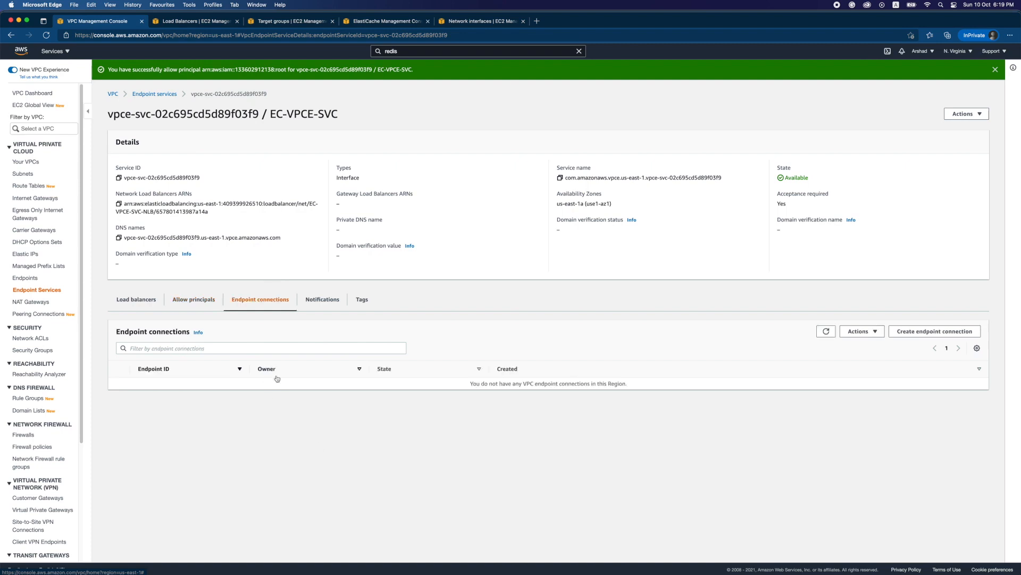
click(196, 300)
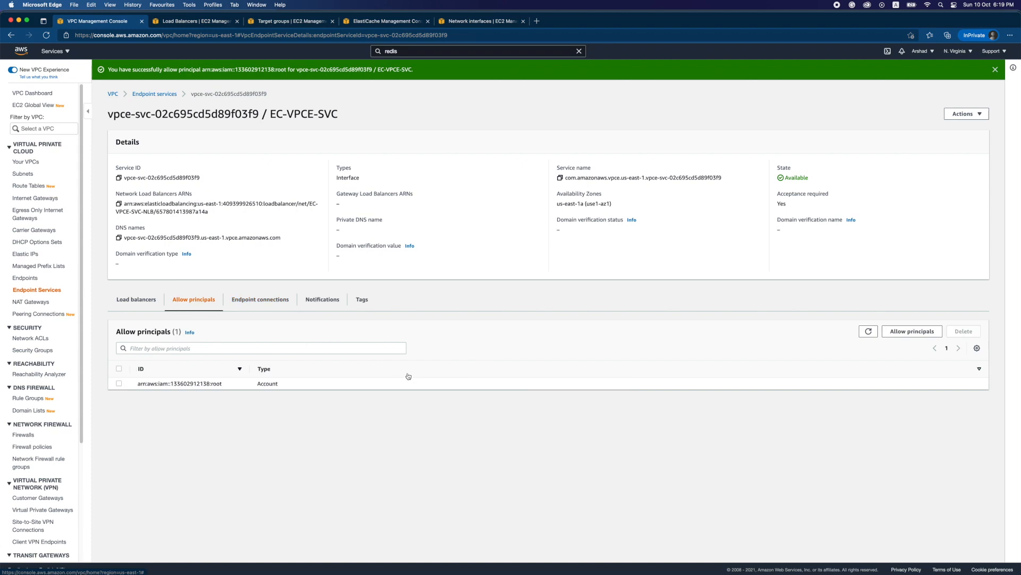
Copy the endpoint service's name and start a new VPC endpoint in the consumer account's AWS console window
click(560, 178)
key(ctrl+Up)
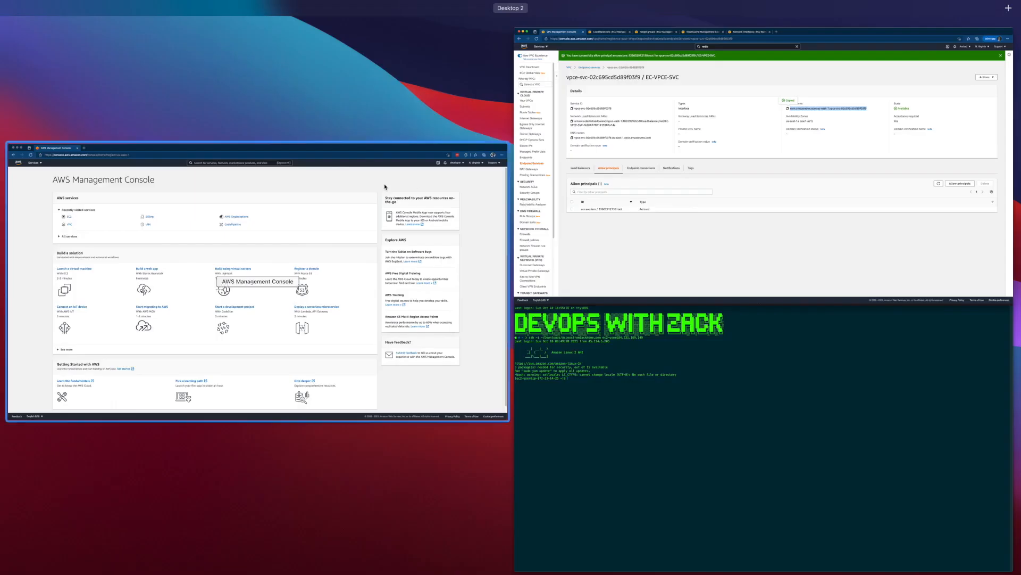
click(338, 182)
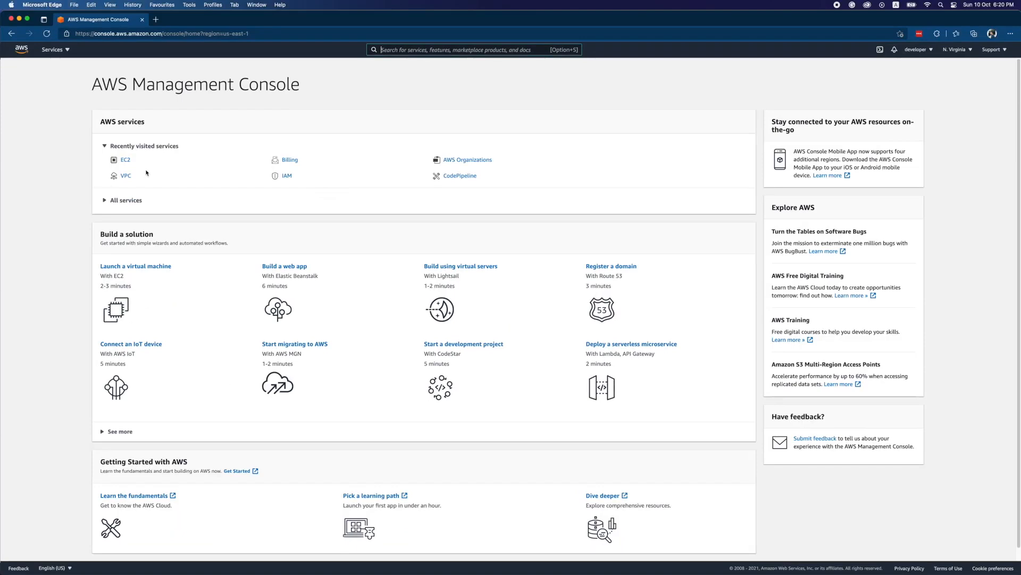
click(127, 177)
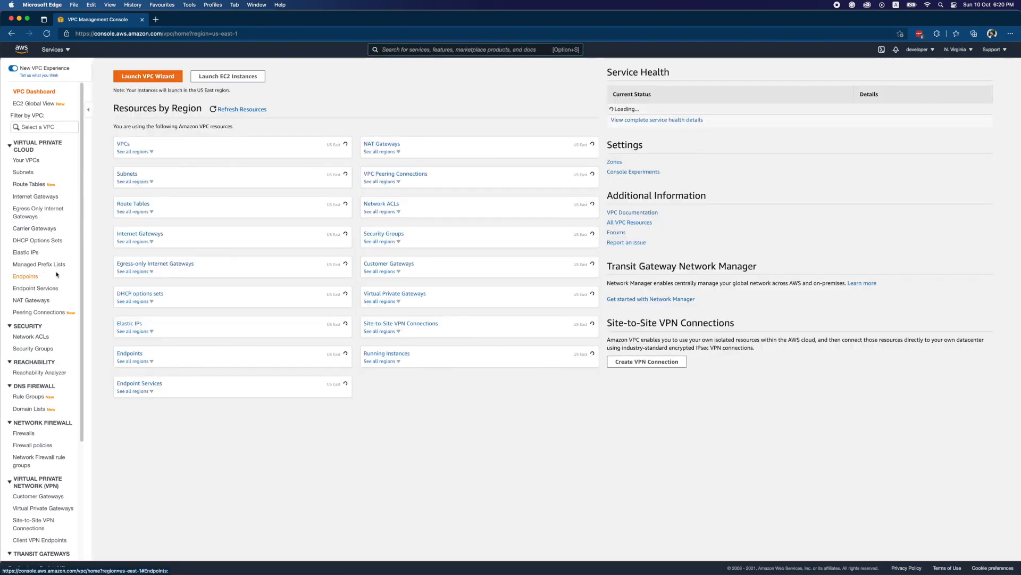
click(31, 276)
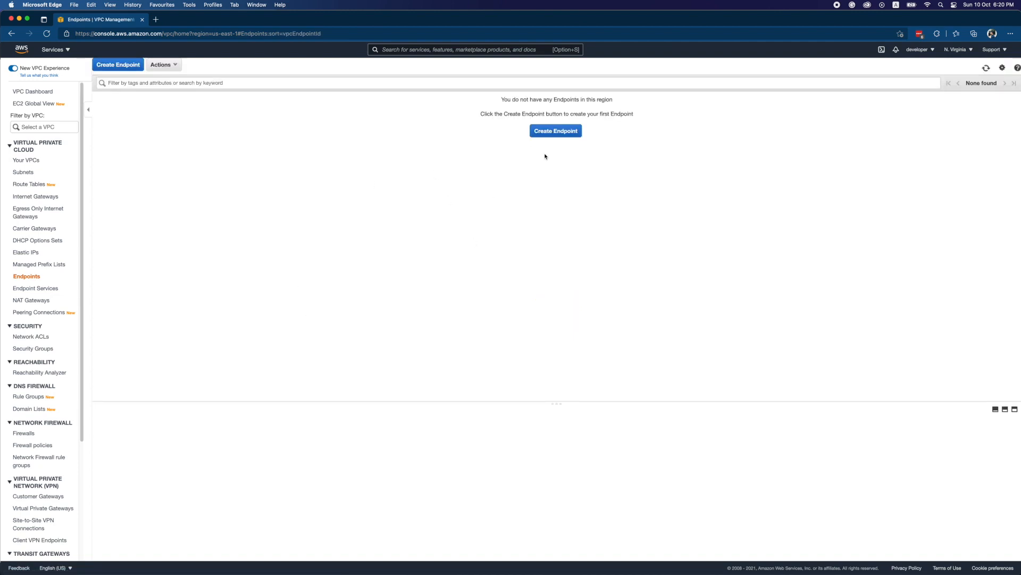
click(543, 132)
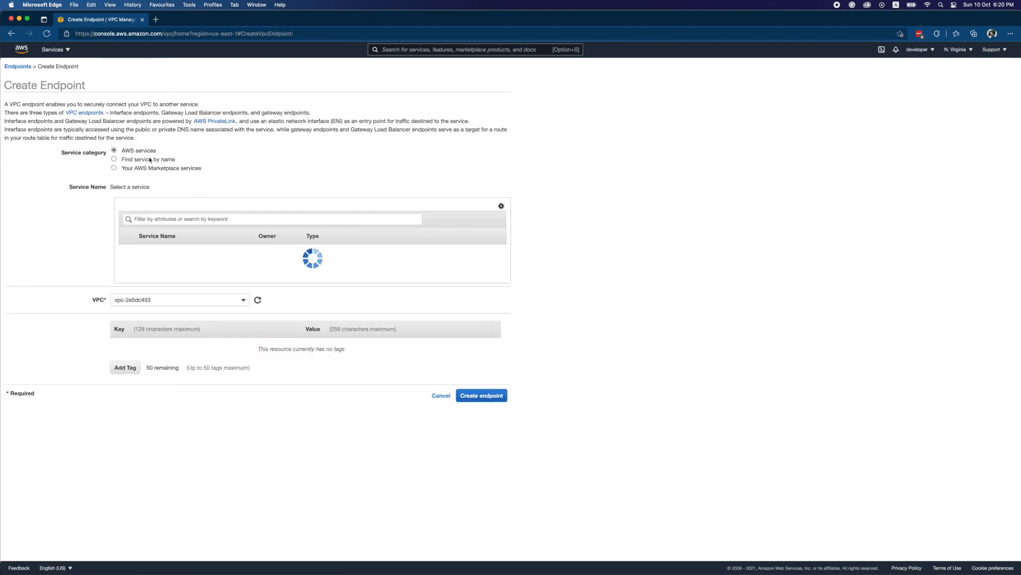
Set the service category to Find service by name, enter the copied service name and verify it
click(131, 162)
click(168, 209)
key(super+v)
click(233, 223)
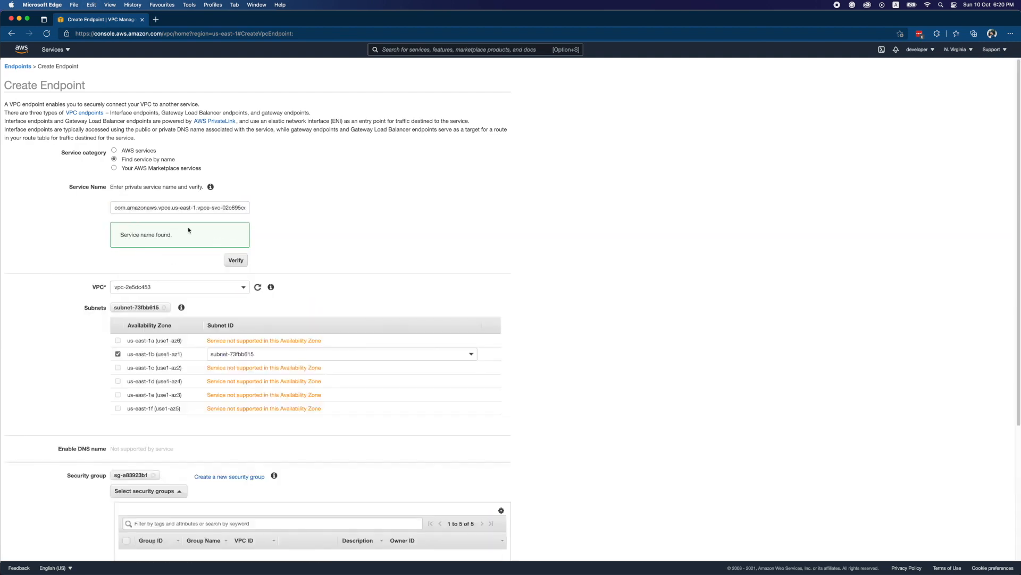
Choose subnet-73fbb615 as the endpoint's subnet in the us-east-1b (use1-az1) availability zone
double_click(177, 354)
triple_click(175, 355)
click(176, 355)
click(227, 354)
click(226, 384)
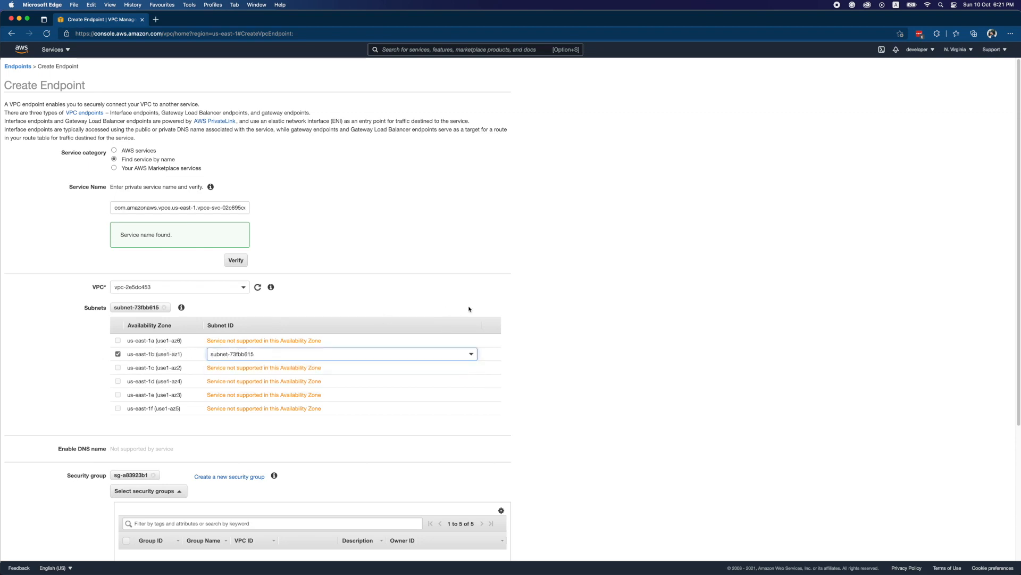
Replace the endpoint's default security group with the RedisAccess security group
scroll(469, 309, down, 3)
scroll(310, 339, up, 3)
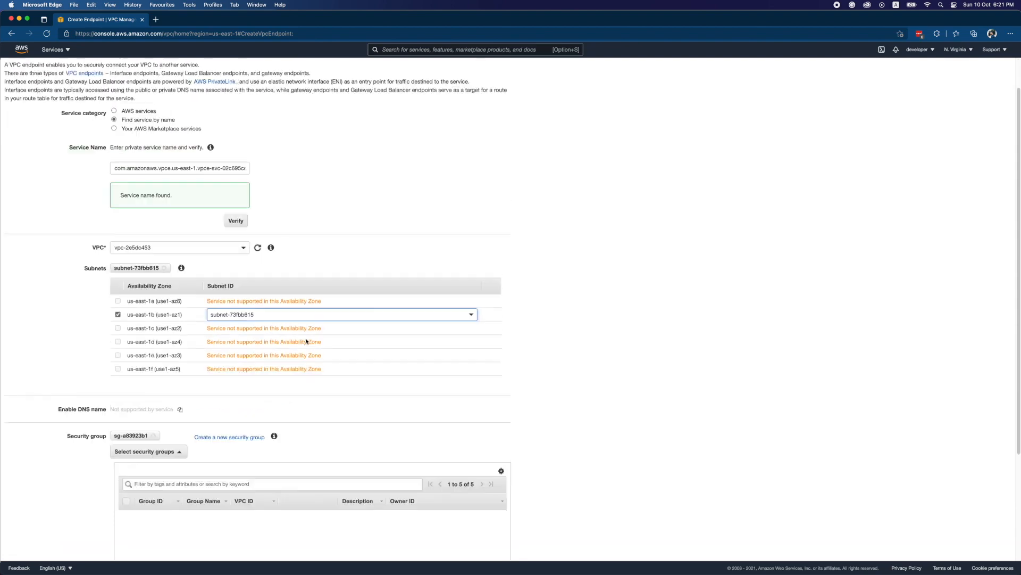
scroll(183, 294, down, 2)
scroll(181, 309, down, 1)
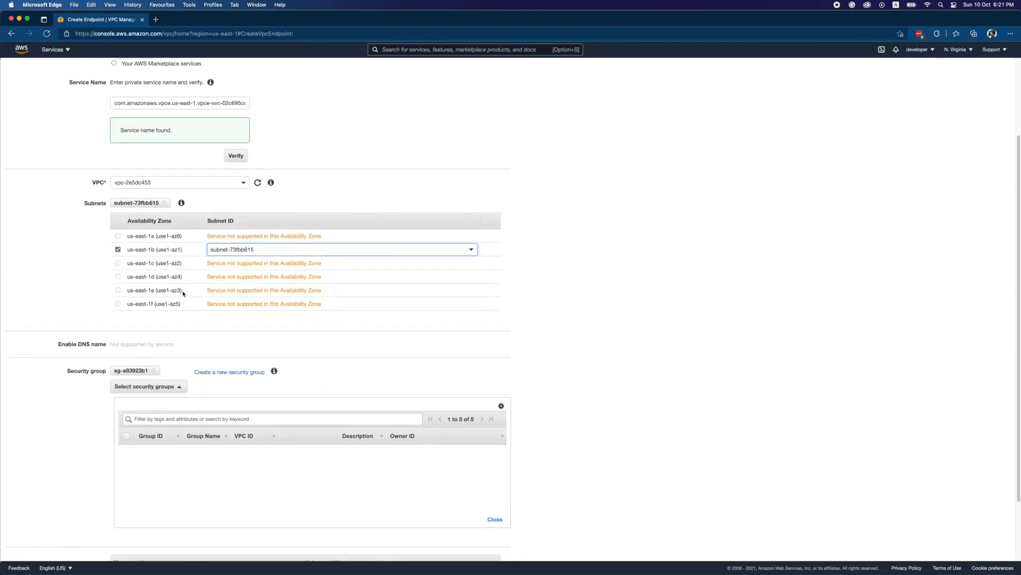
click(154, 351)
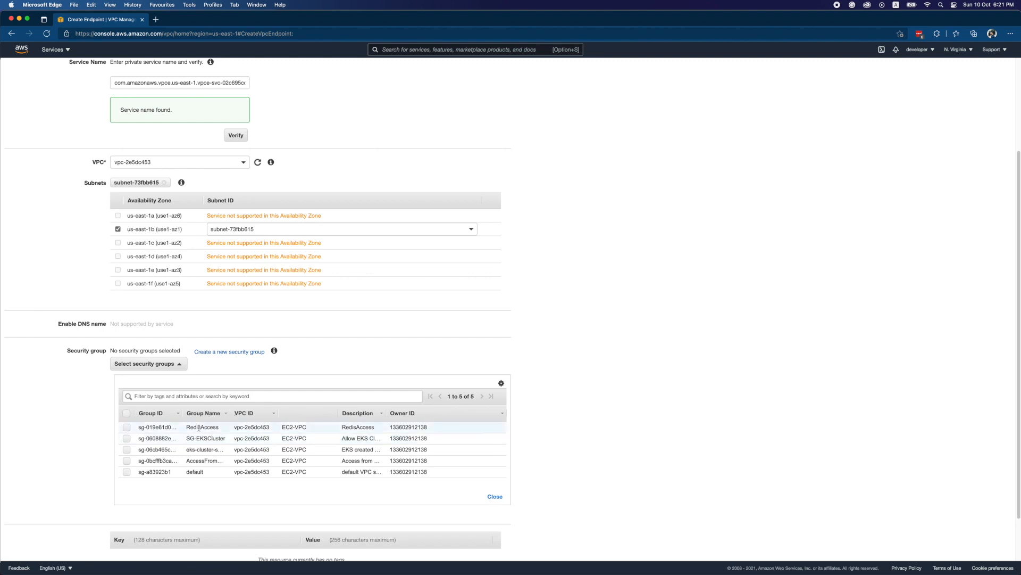
click(127, 428)
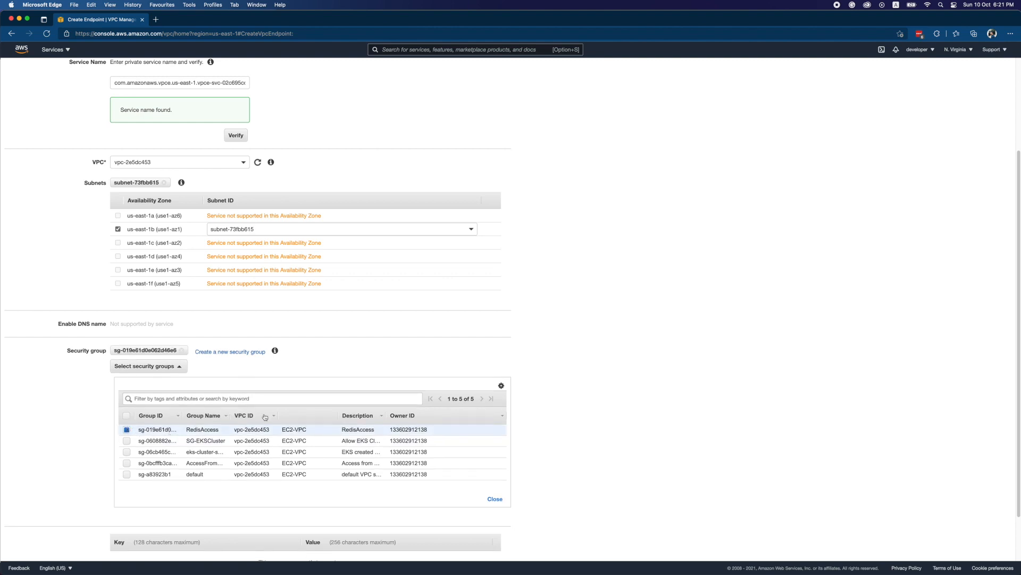
scroll(243, 434, down, 1)
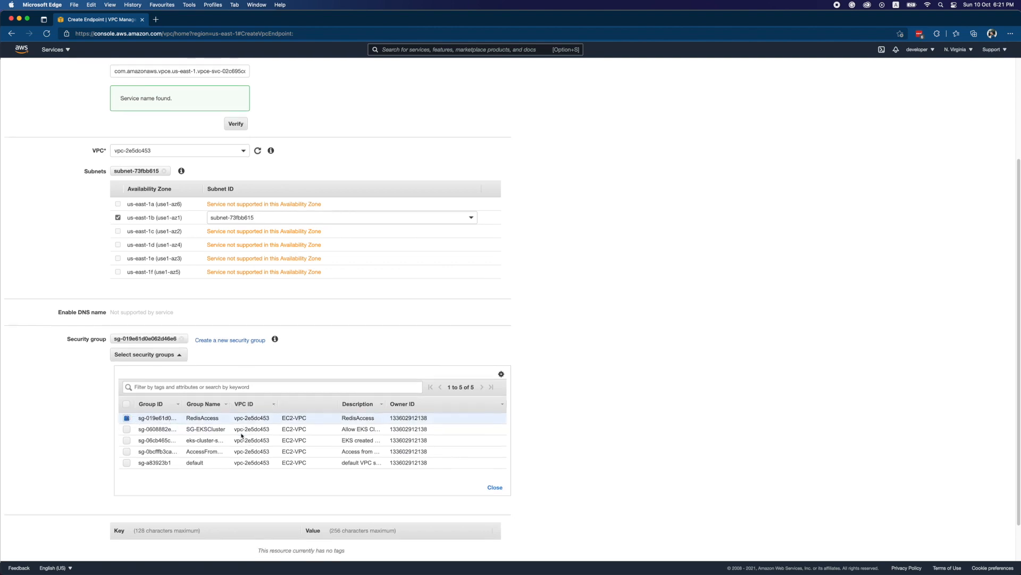
Add a tag to the new endpoint with the key Name and the value RedisAccessVPCE
scroll(242, 435, down, 3)
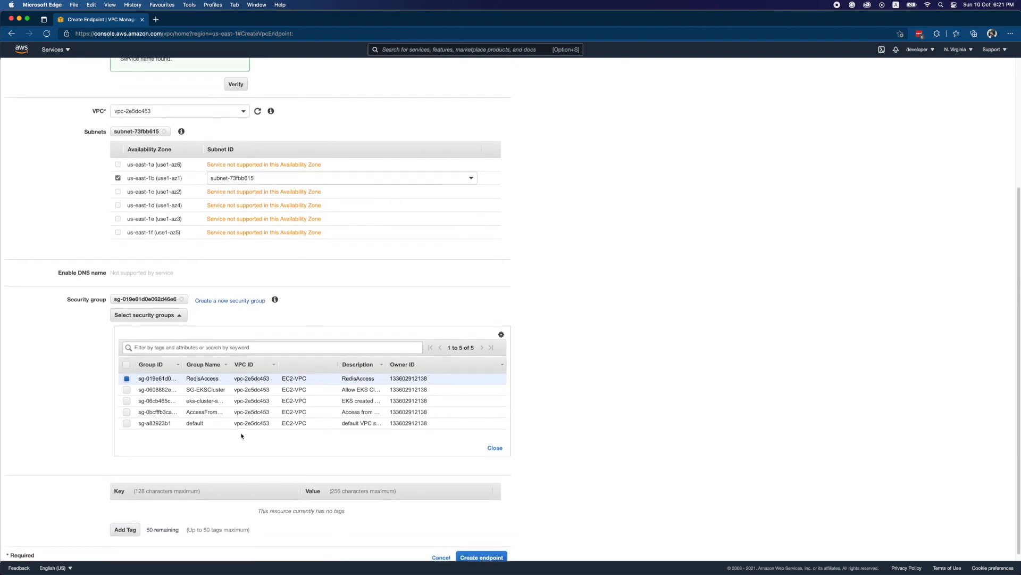
click(125, 522)
text(Name)
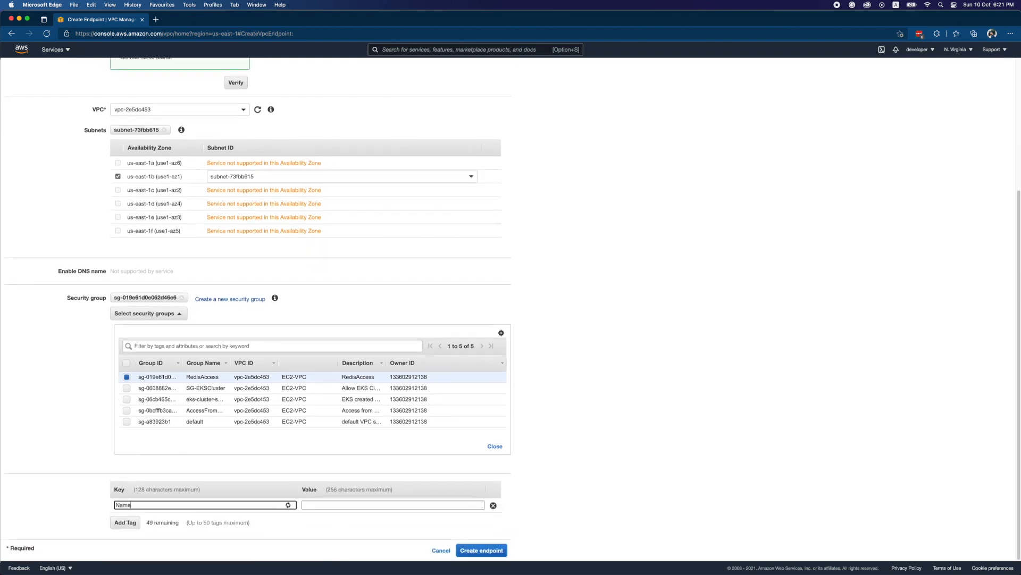
click(318, 505)
click(314, 529)
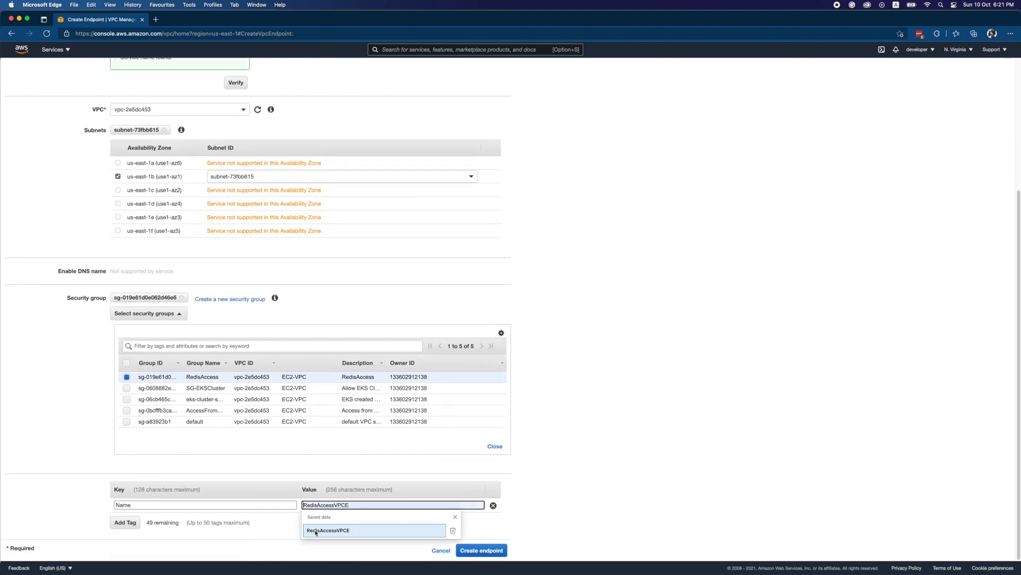
click(348, 525)
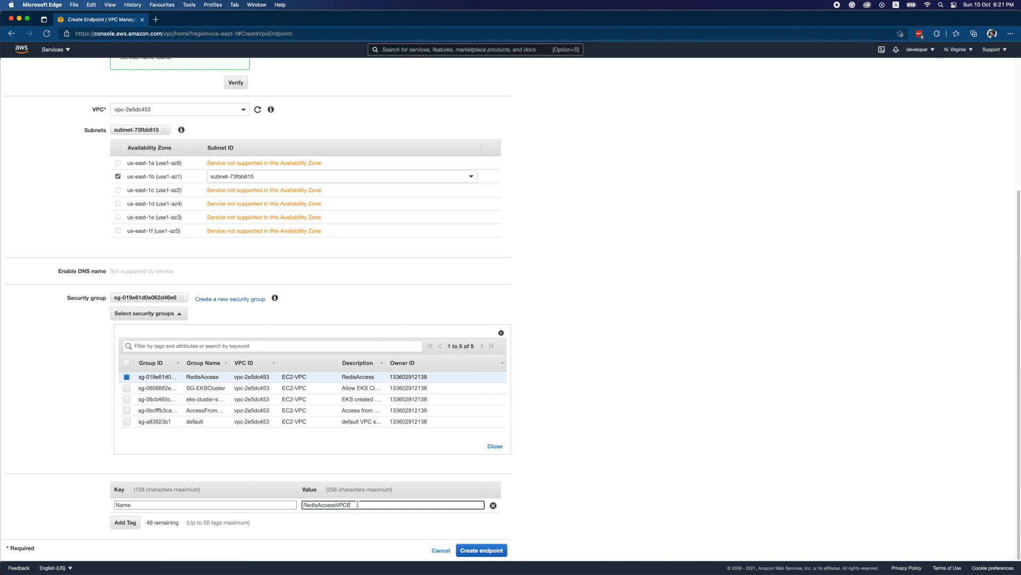
Review the endpoint settings, create the endpoint, and open it in the endpoints list to check its status
scroll(591, 361, up, 5)
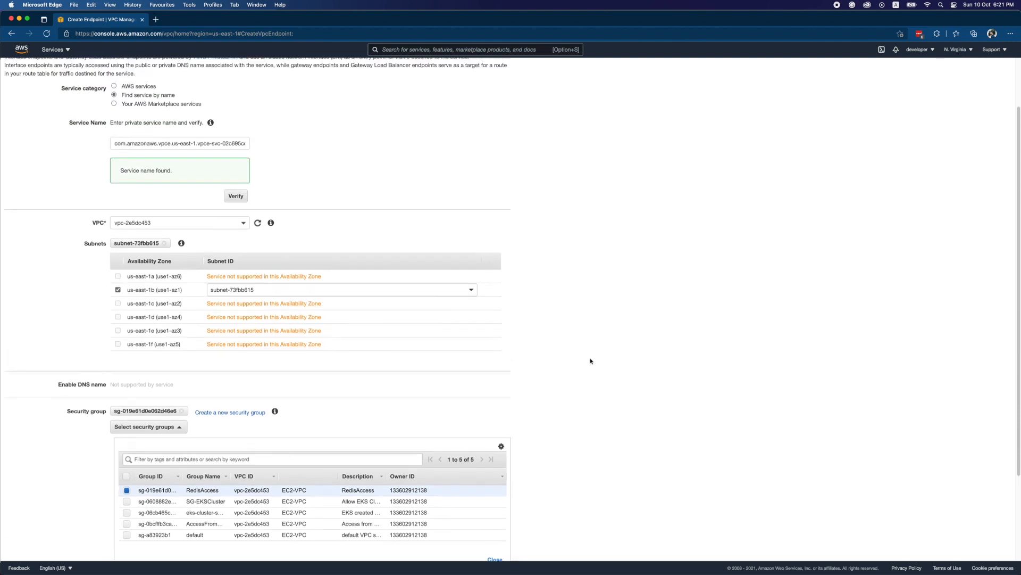
scroll(590, 360, down, 5)
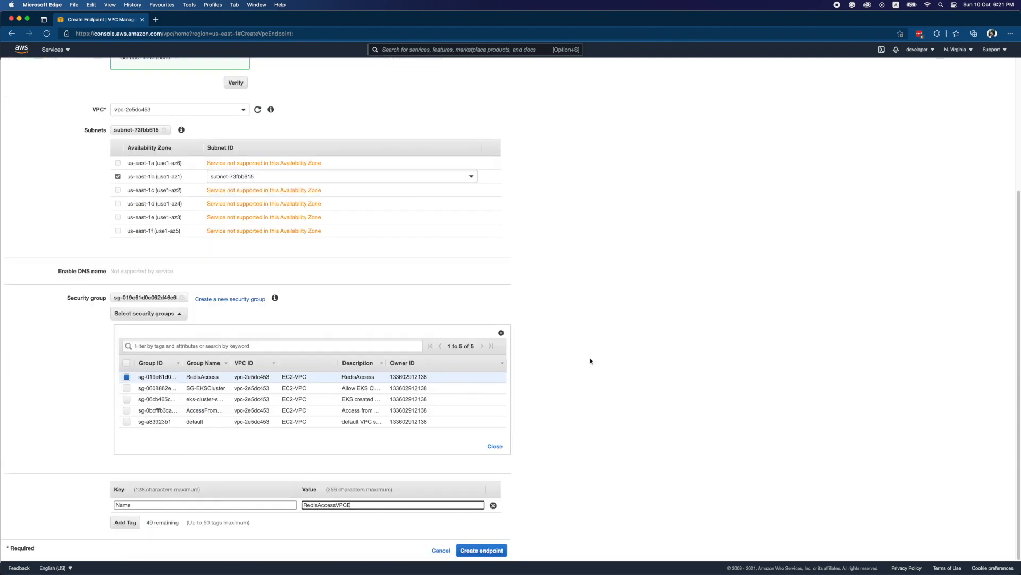
click(492, 551)
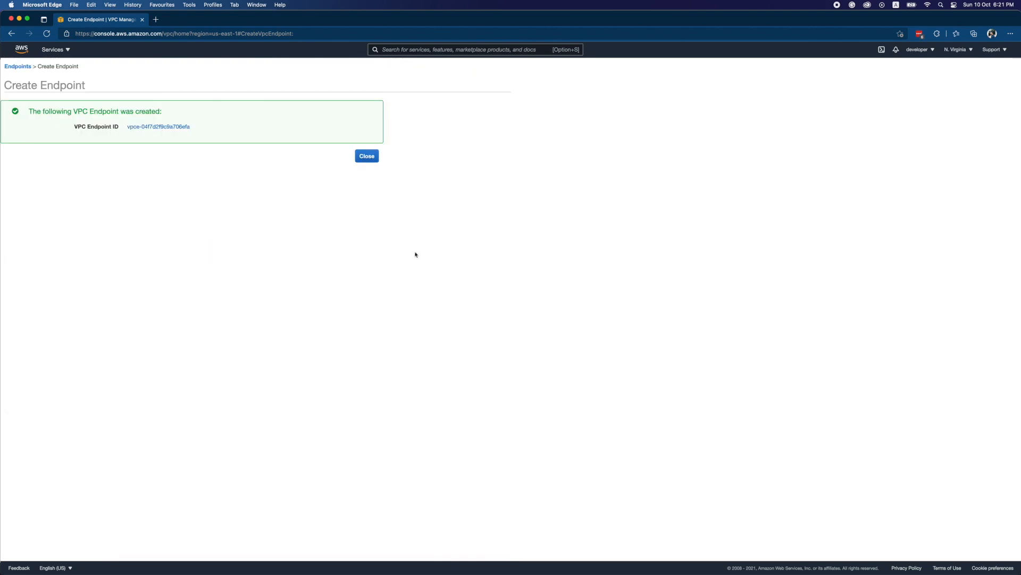
click(155, 127)
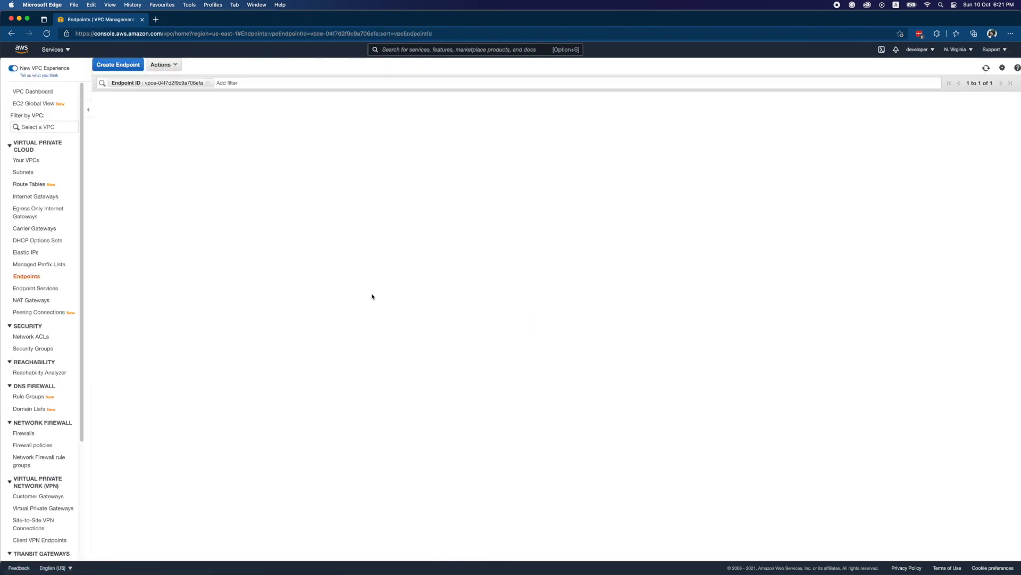
triple_click(460, 113)
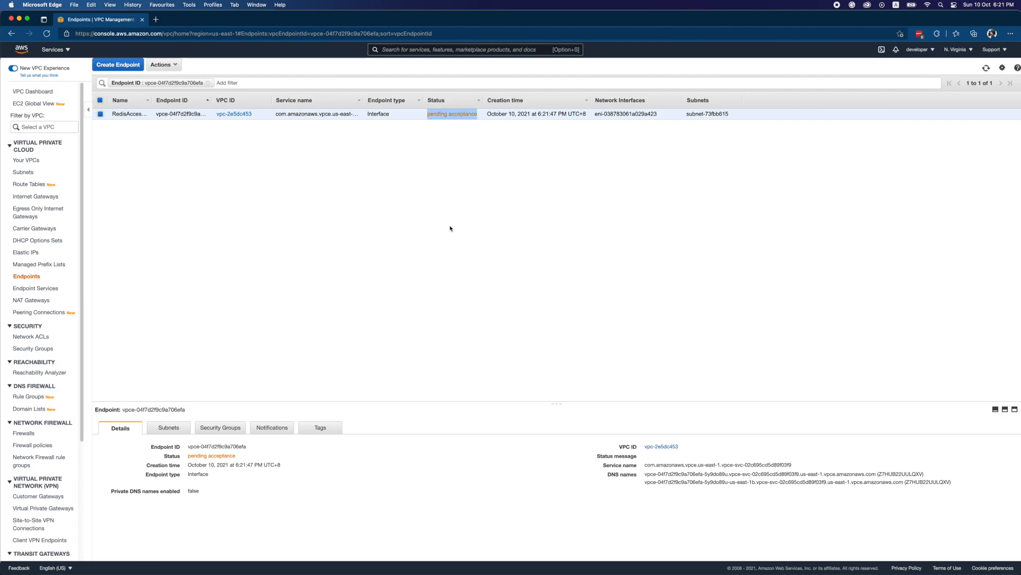
Switch to the provider account's console window and accept the pending endpoint connection request on EC-VPCE-SVC, confirming with "accept"
key(ctrl+Up)
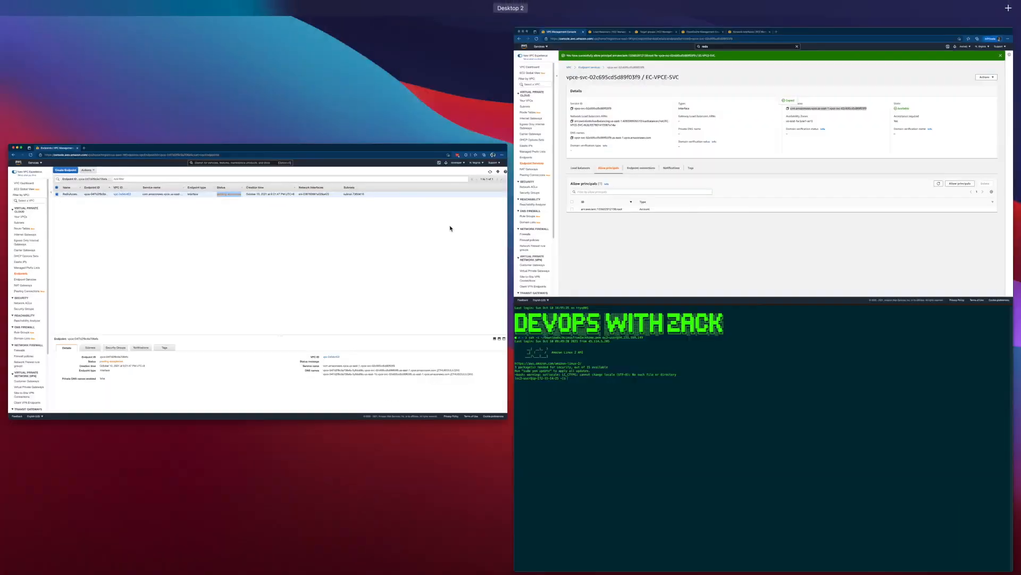
click(672, 230)
click(273, 301)
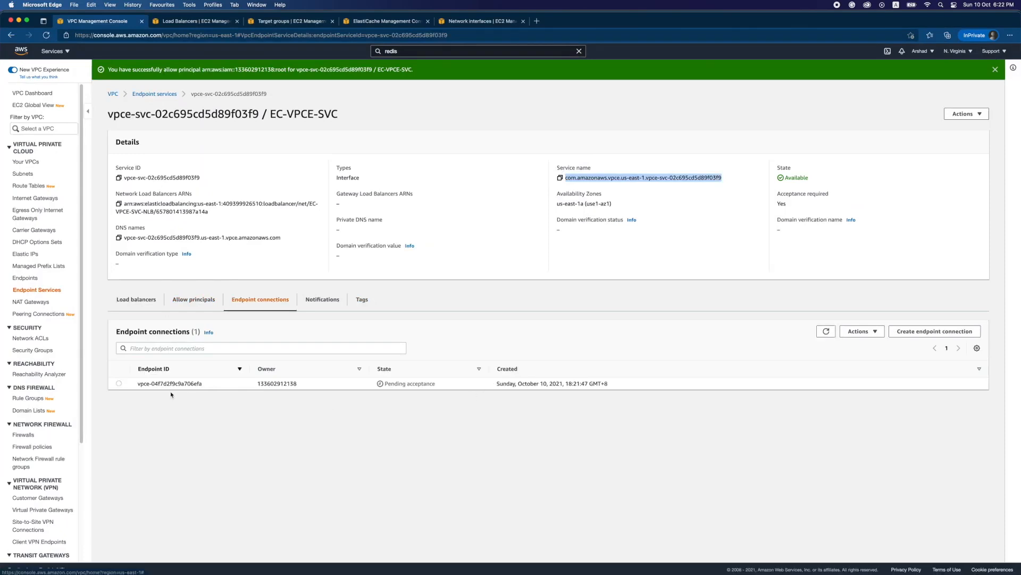
click(119, 383)
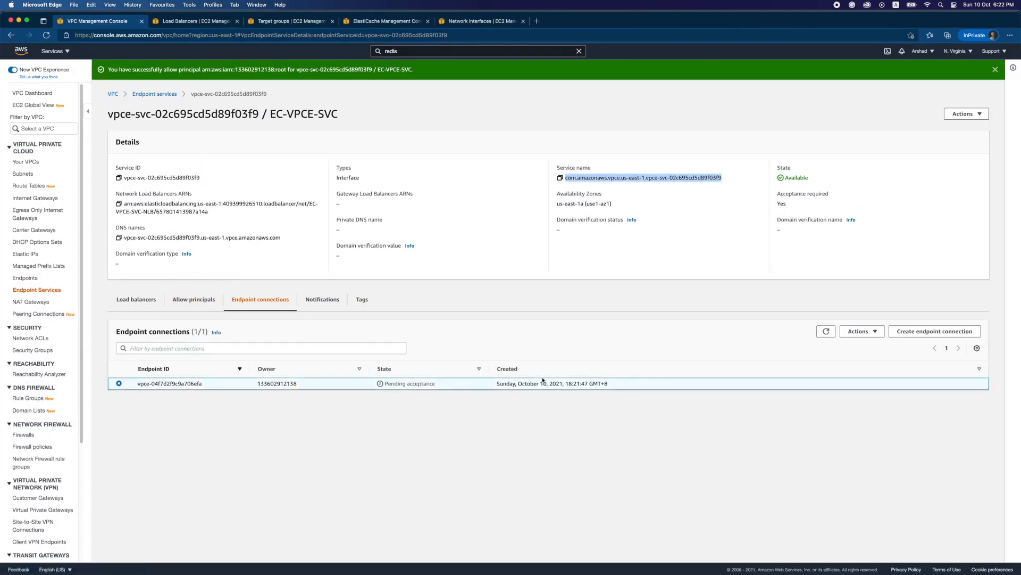
click(863, 333)
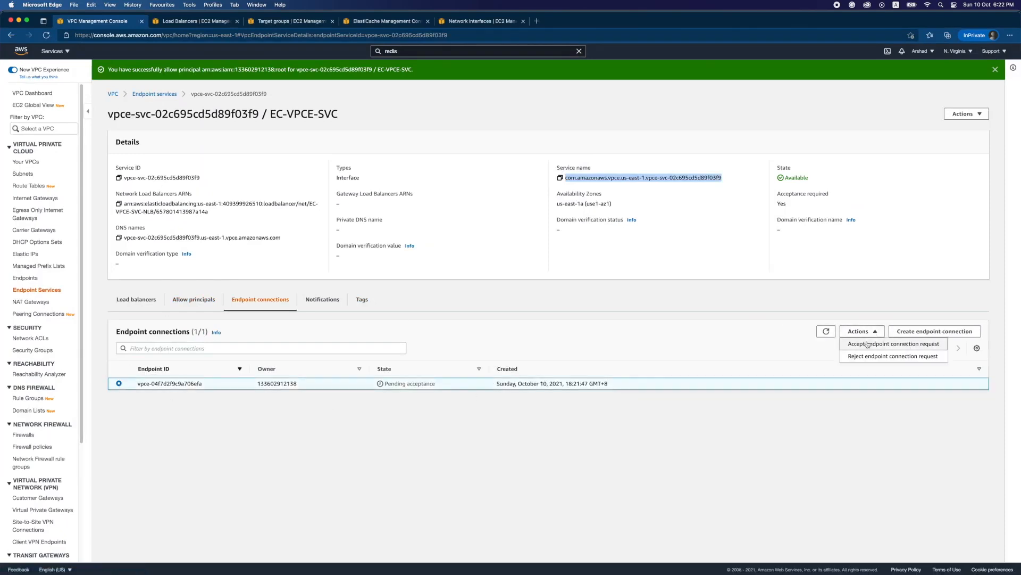
click(868, 343)
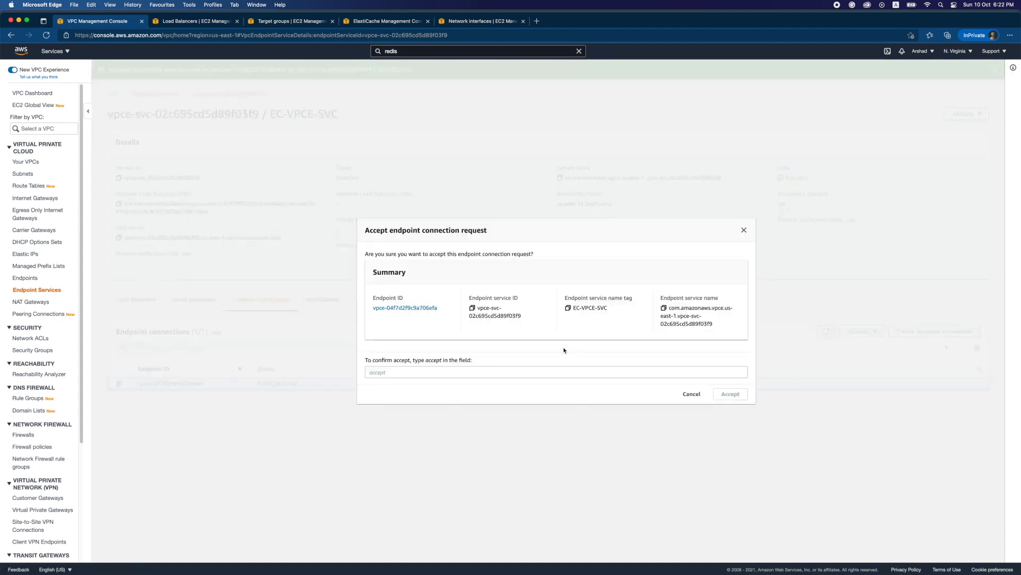
click(467, 372)
text(accept)
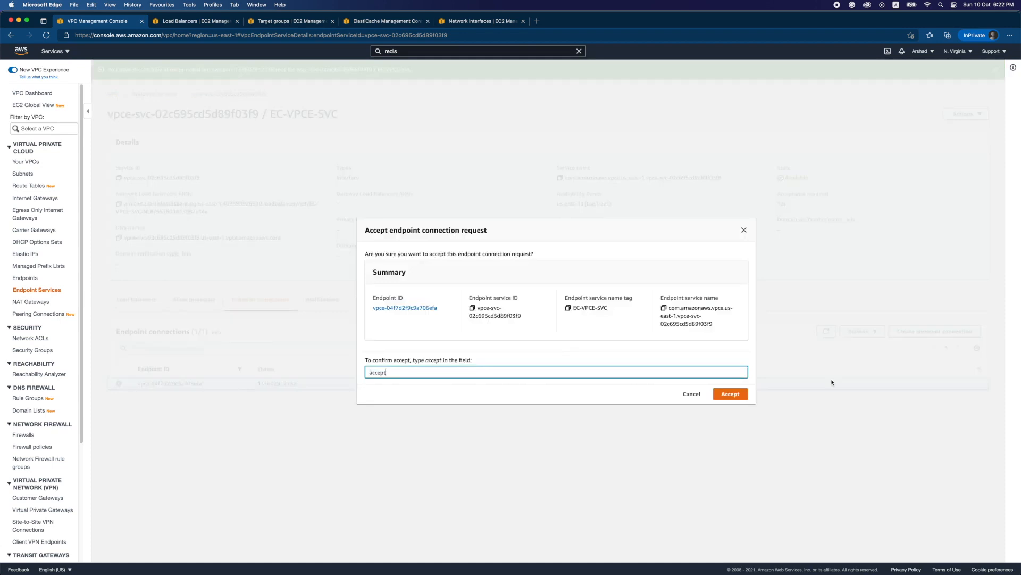
click(739, 395)
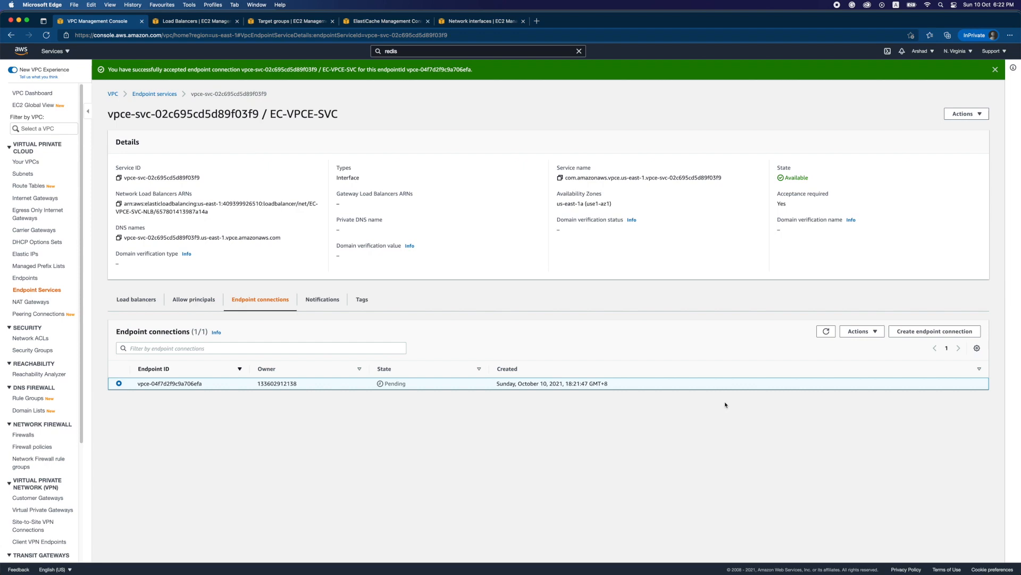
click(832, 339)
Return to the consumer account's console window and compare the endpoint's regional and us-east-1b zonal DNS names
key(ctrl+Up)
click(401, 298)
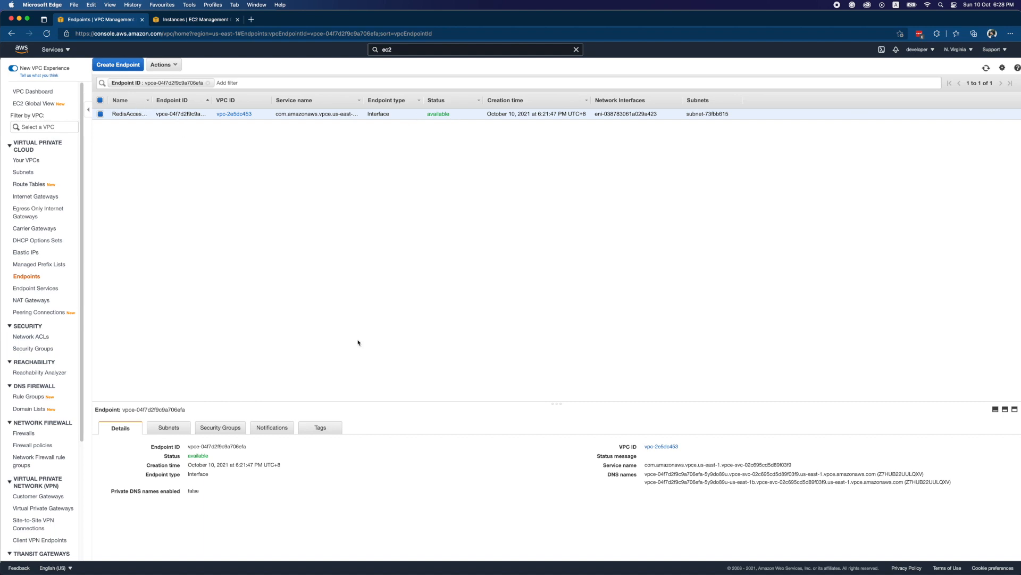
triple_click(655, 465)
triple_click(654, 474)
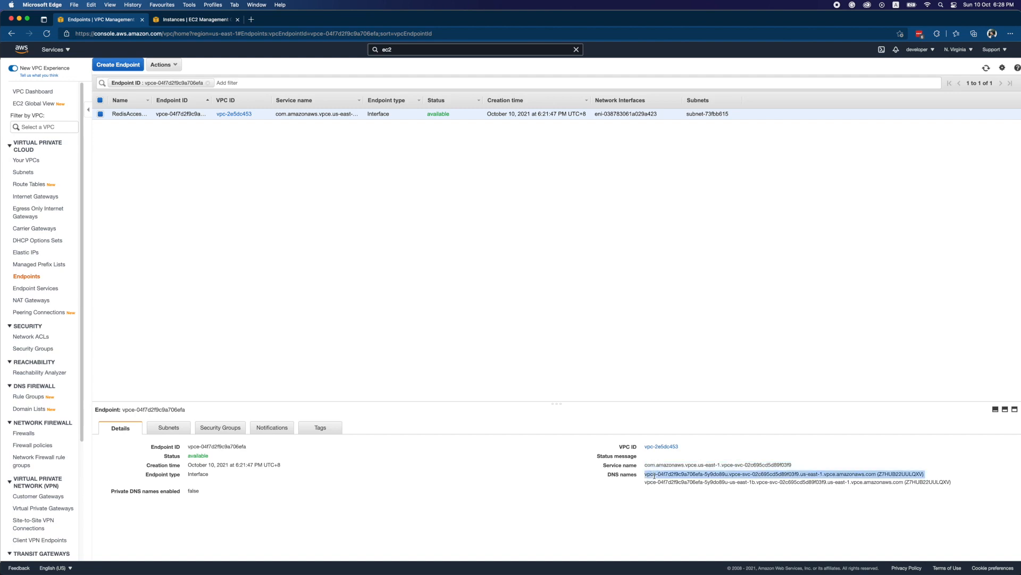
click(798, 465)
drag(823, 474, 795, 473)
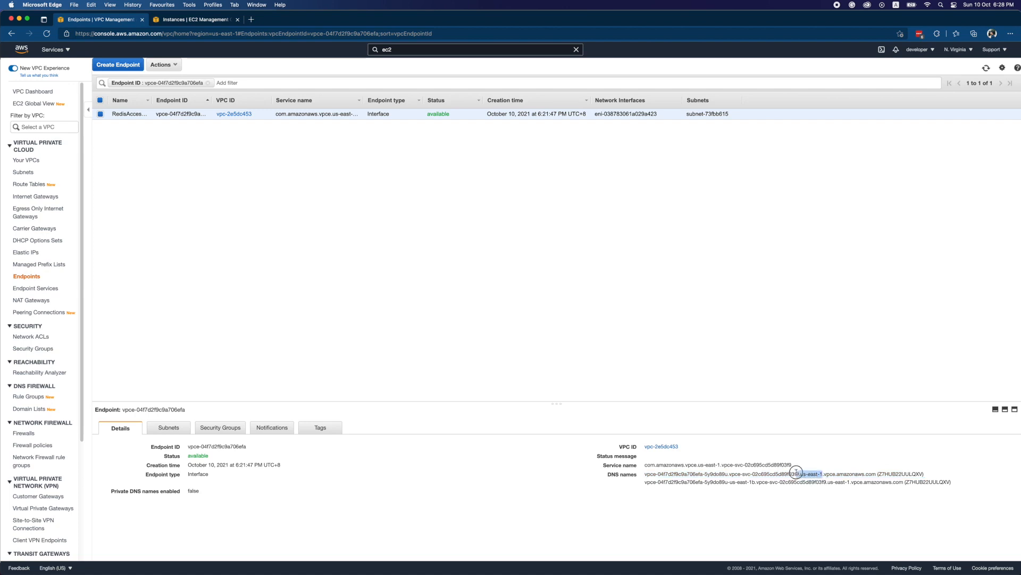
double_click(717, 482)
drag(757, 481, 725, 481)
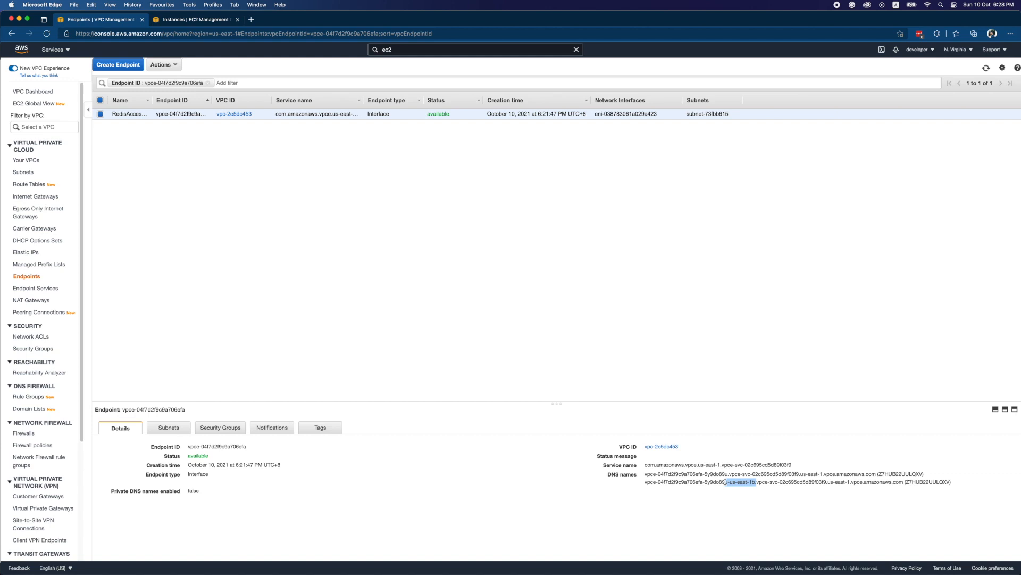
click(738, 490)
Examine the RedisDemo EC2 instance's security details, including the port and source of its inbound rule
click(193, 22)
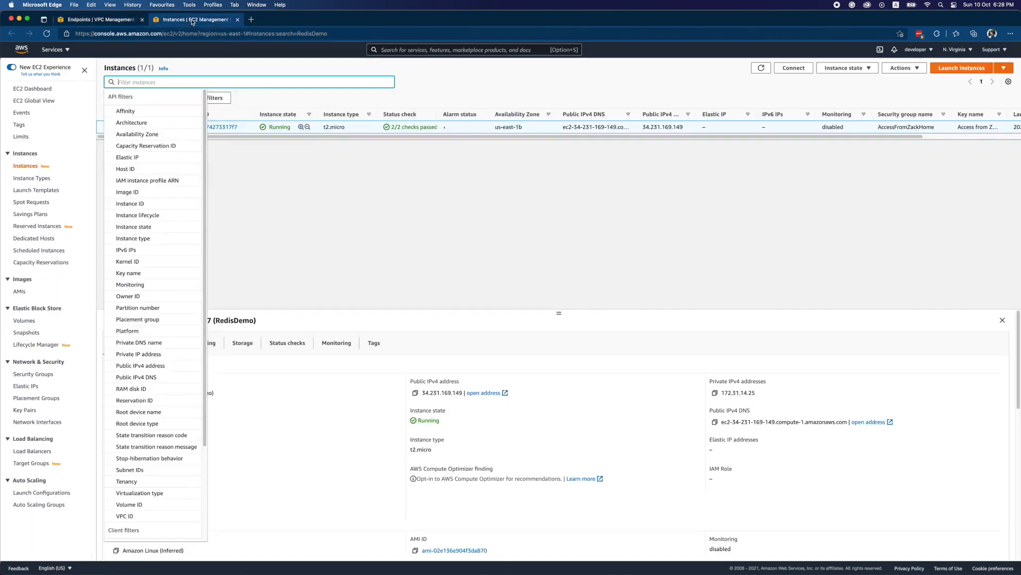
click(296, 182)
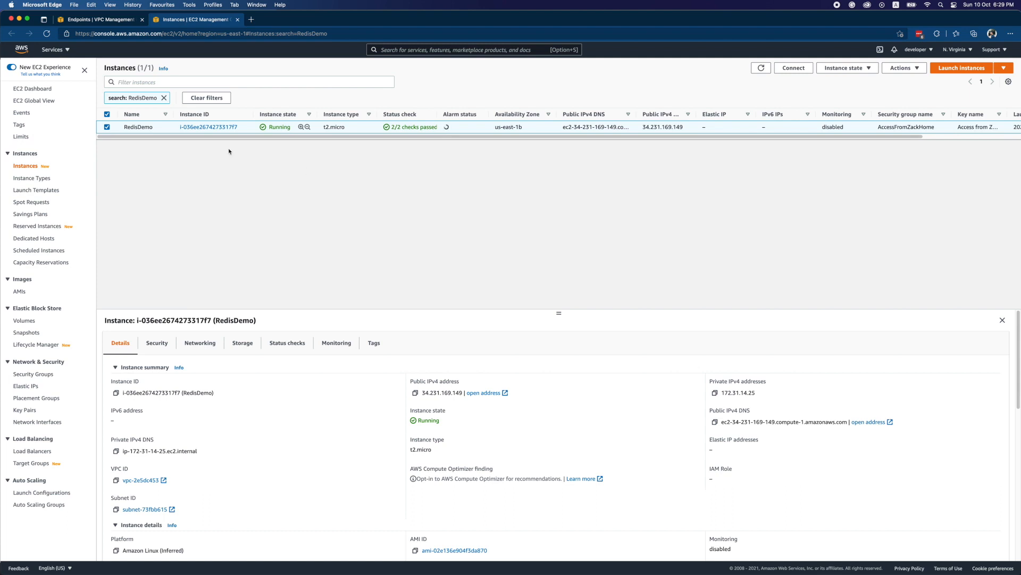
click(161, 341)
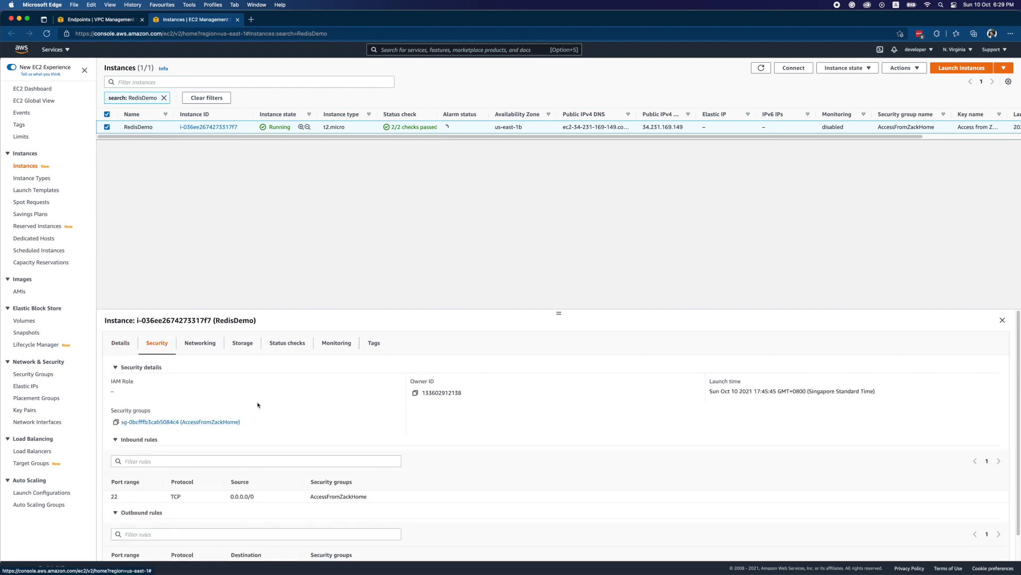
scroll(258, 405, down, 1)
scroll(191, 475, up, 1)
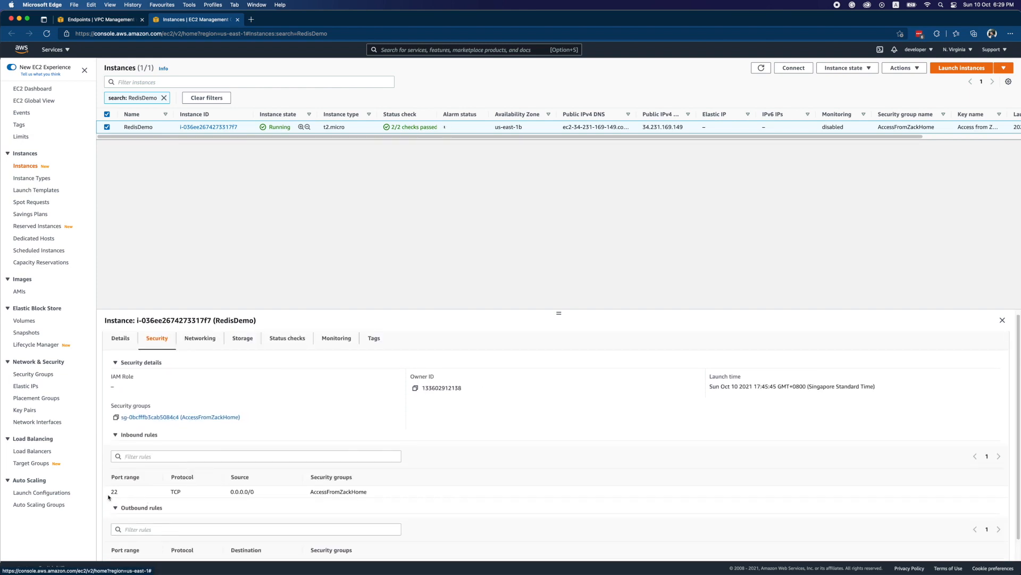
drag(231, 491, 249, 492)
click(265, 497)
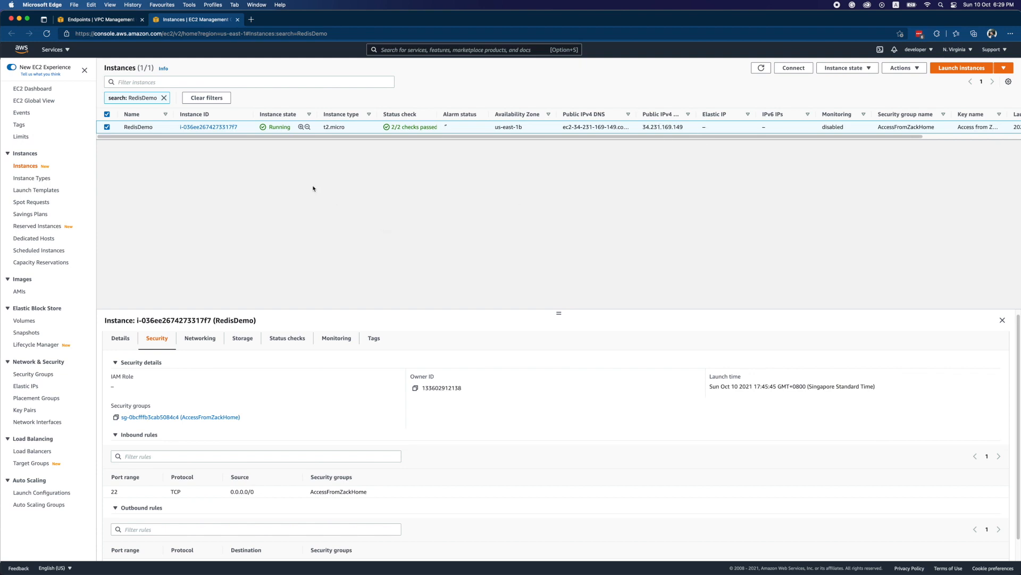
Copy the VPC endpoint's regional DNS name, without the hosted zone ID, from its details
click(75, 23)
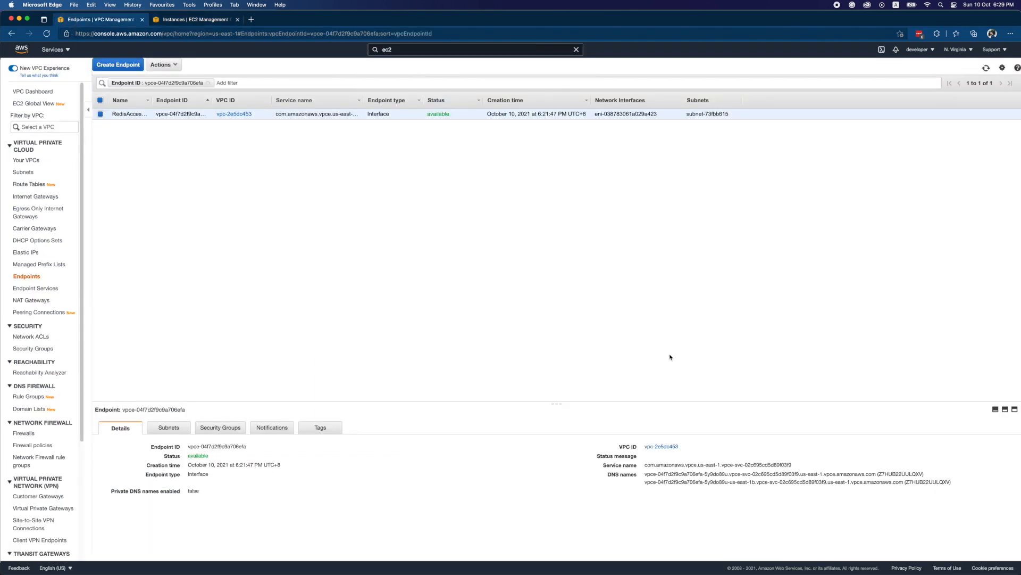
drag(645, 474, 875, 473)
key(super+c)
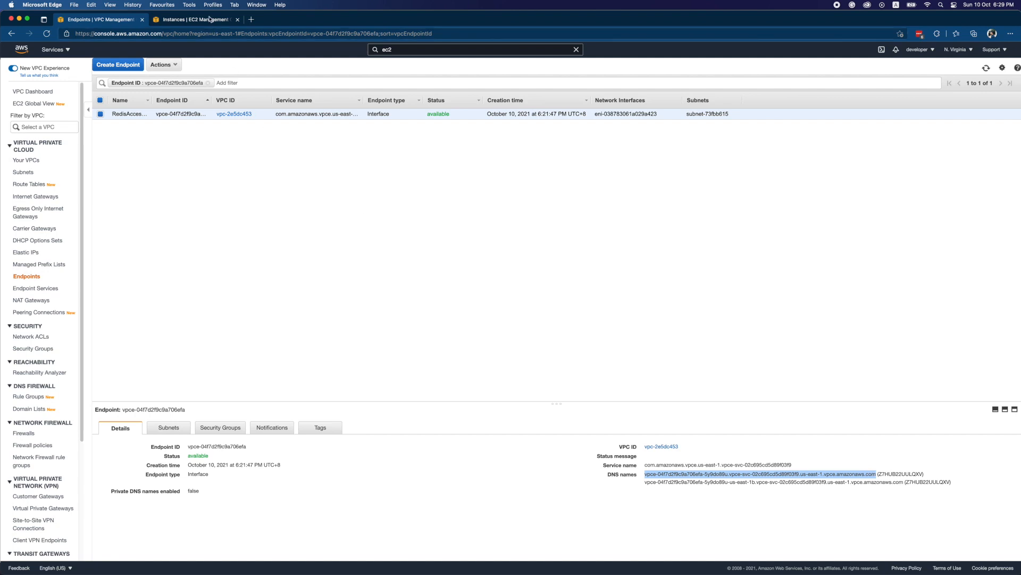
Open the endpoint's RedisAccess security group and inspect its inbound rule
click(219, 428)
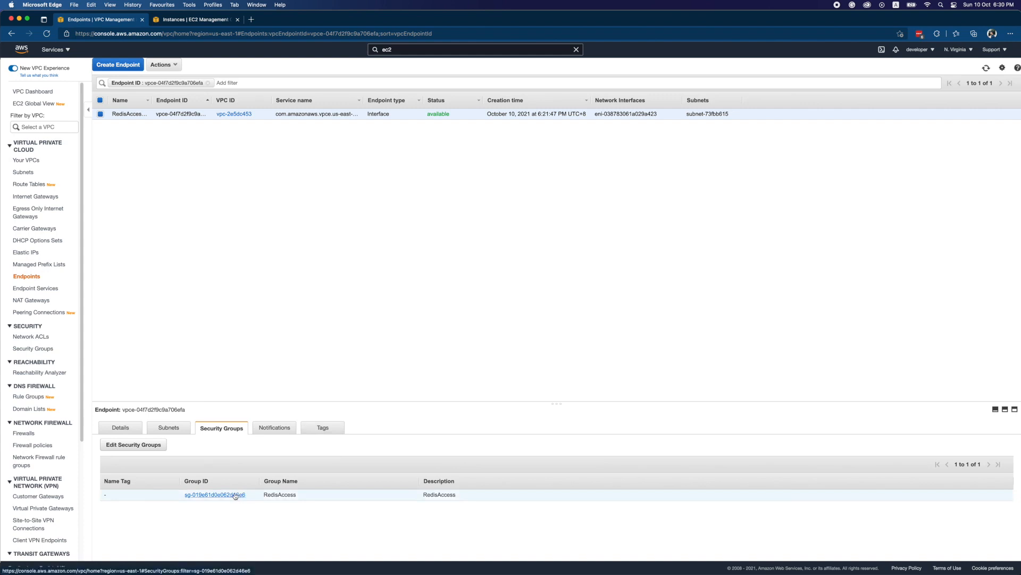
click(236, 495)
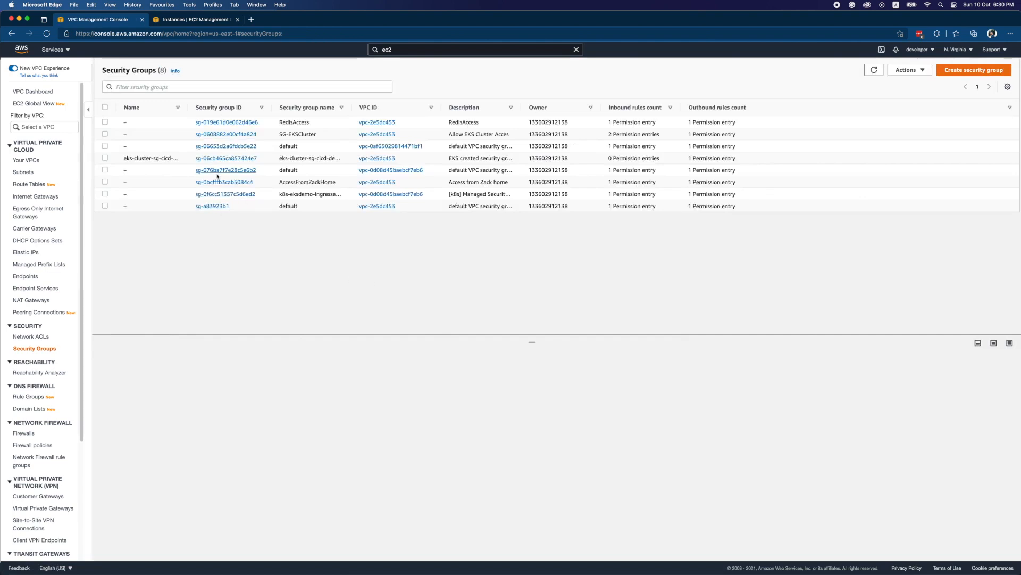
click(225, 123)
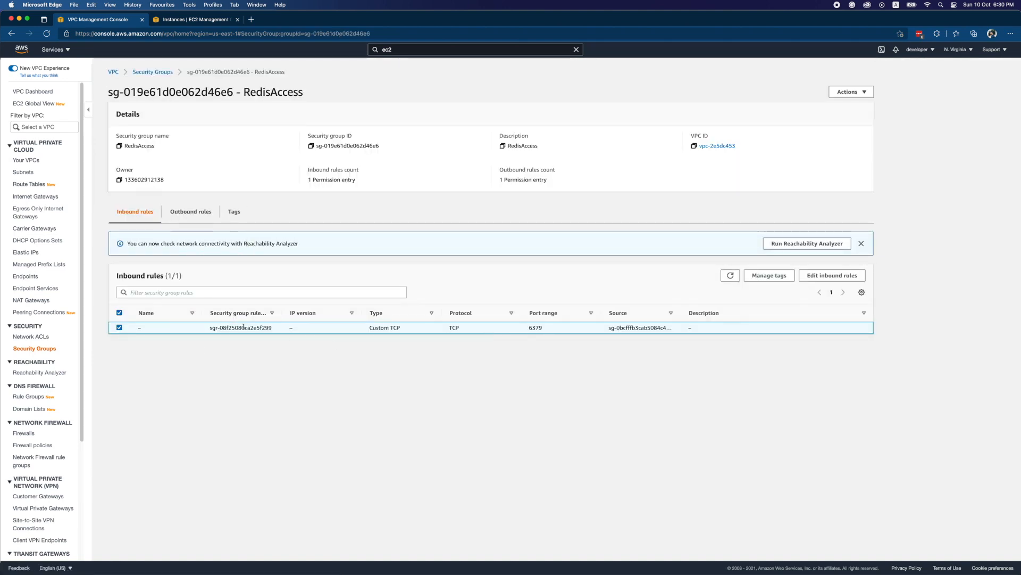
triple_click(243, 327)
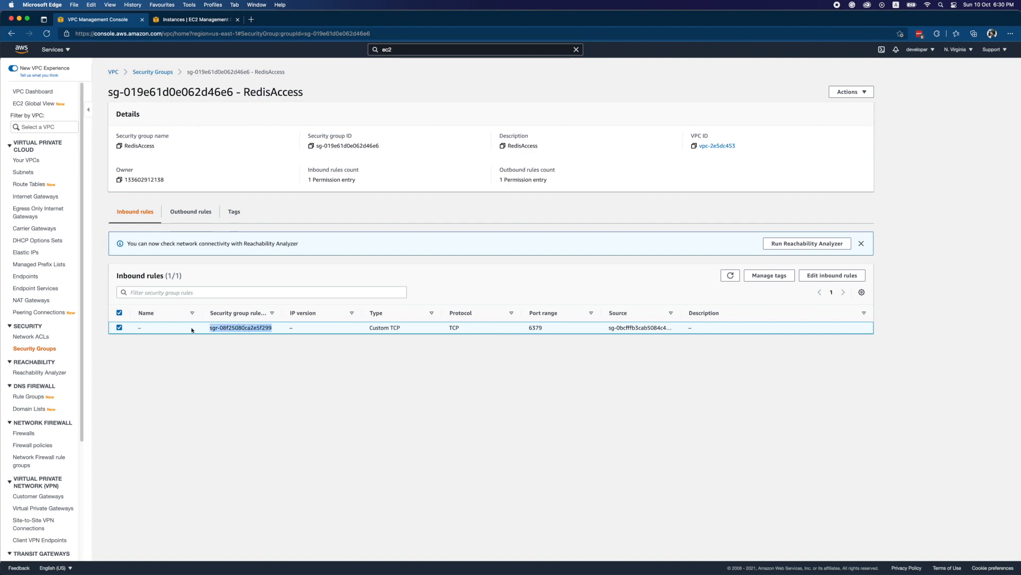
click(832, 275)
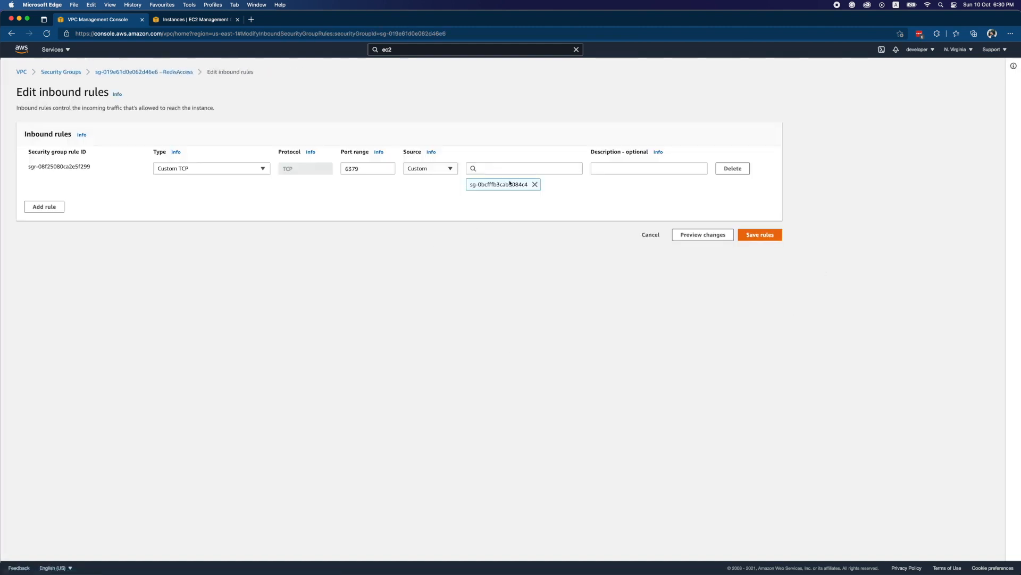
click(535, 184)
click(530, 169)
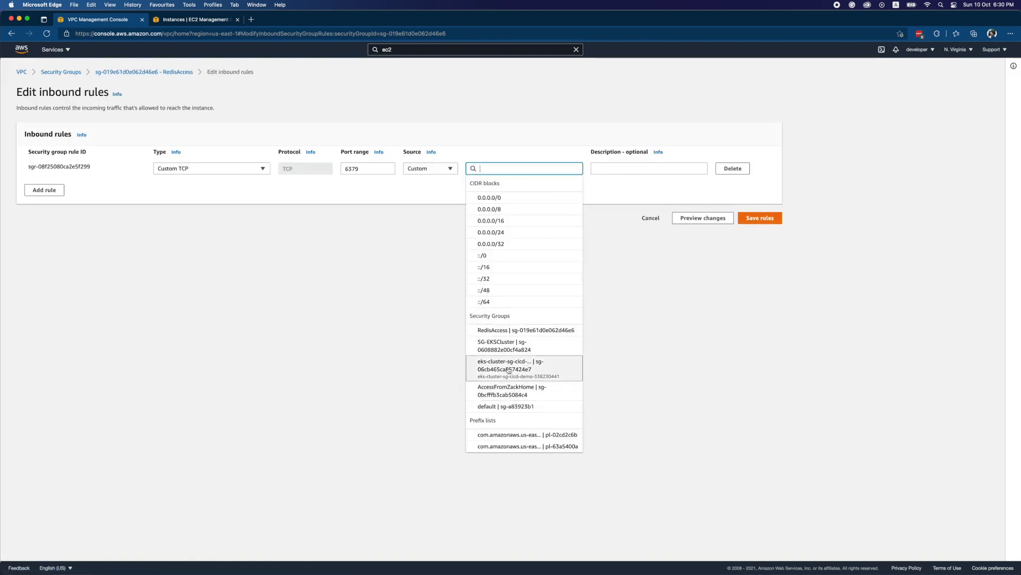
click(537, 391)
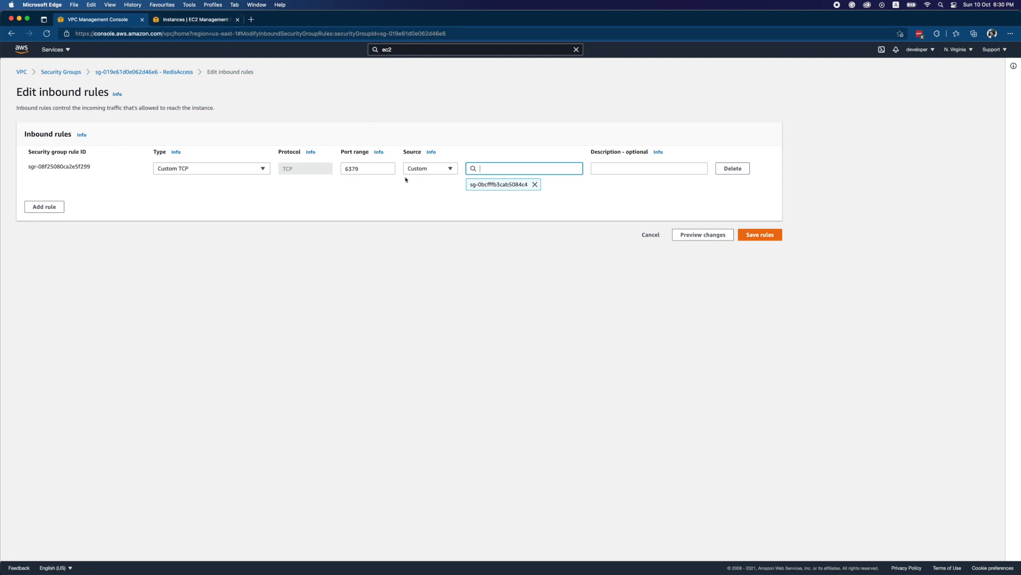
double_click(361, 171)
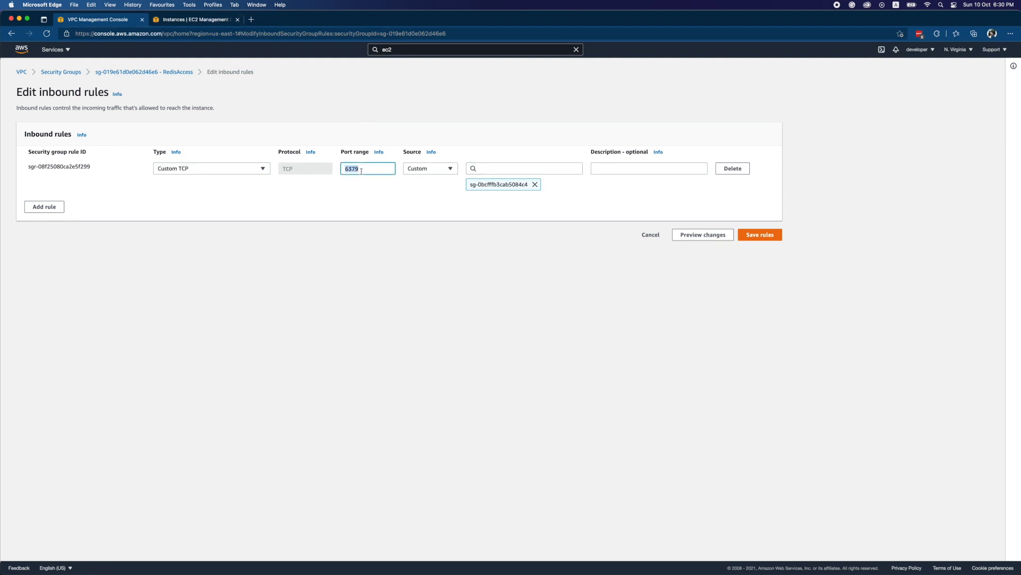
click(361, 177)
click(649, 236)
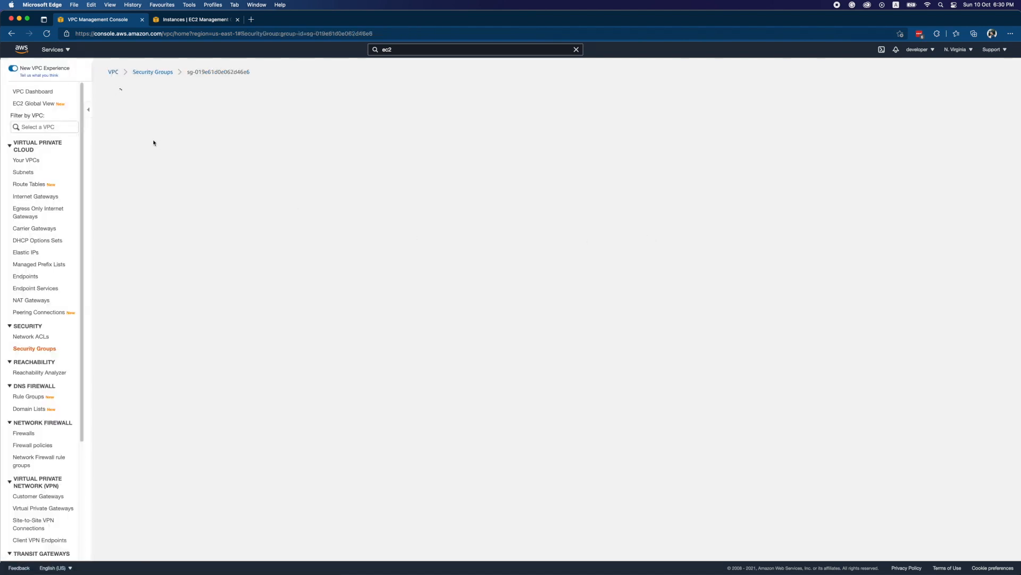
Switch to the EC2 instance's SSH session in iTerm2 and run telnet to the copied VPC endpoint DNS name on port 6379
key(ctrl+Up)
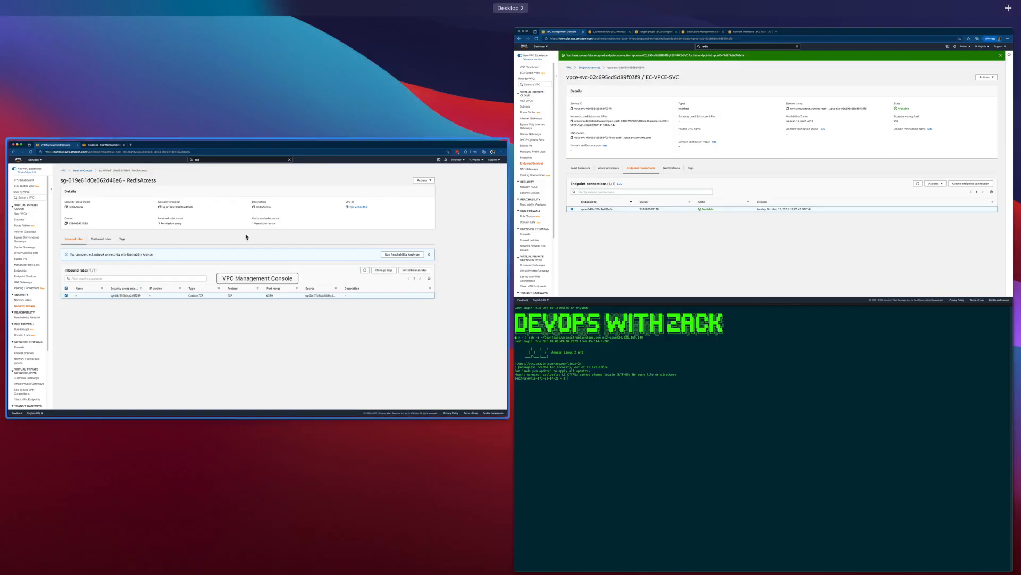
click(577, 353)
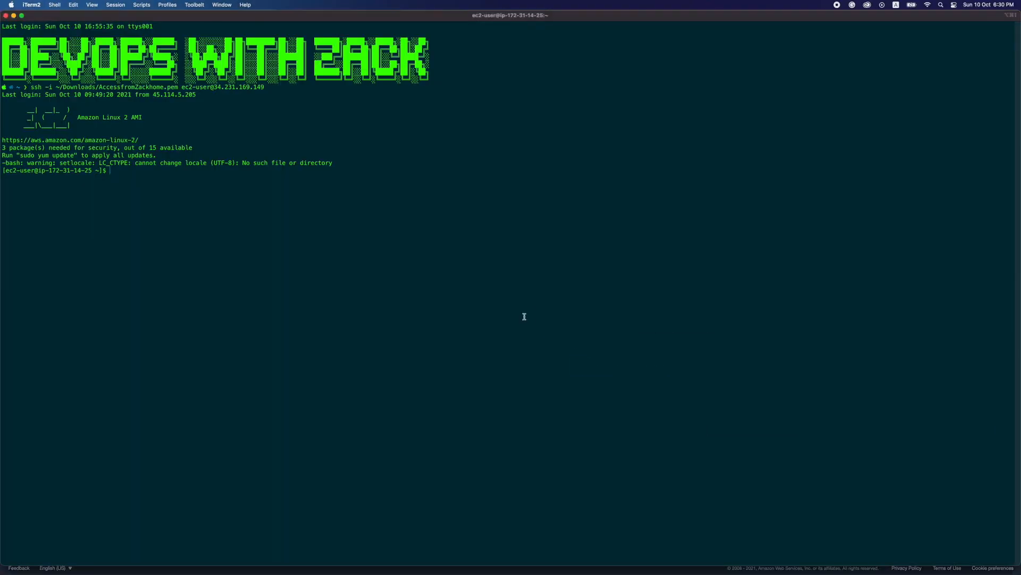
text(telbet)
key(super+v)
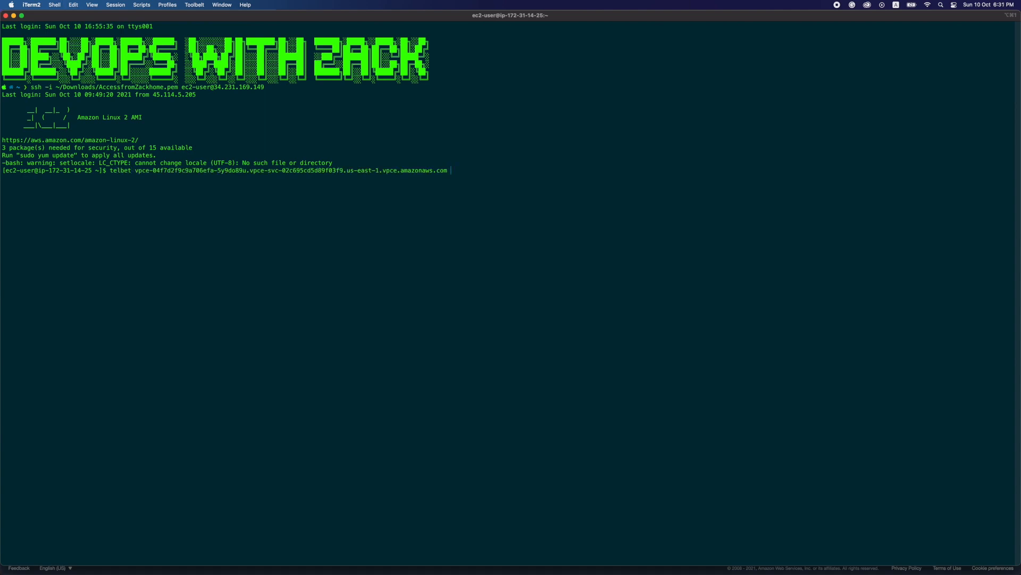
text(6379)
key(Return)
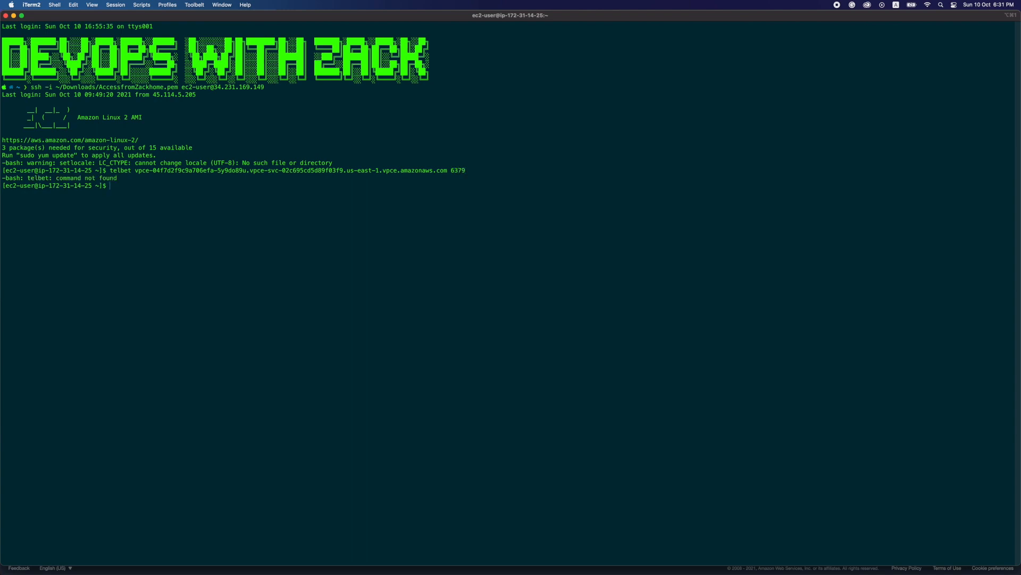
text(telb)
key(BackSpace)
text(net)
key(super+v)
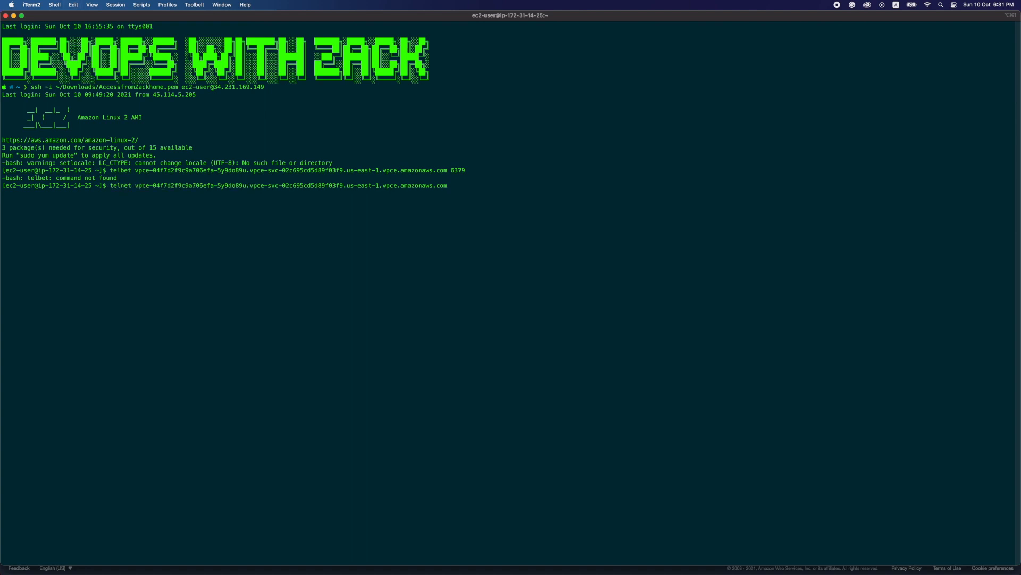
text(6379)
key(Return)
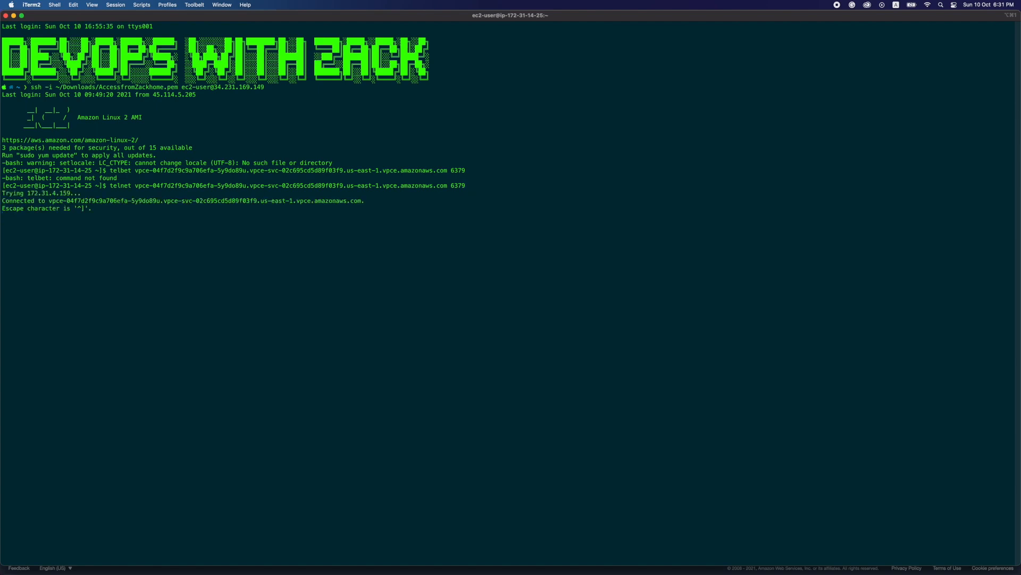
Review the VPC endpoint's service name and DNS names in the consumer account's console, and return to the iTerm2 telnet session
key(ctrl+Up)
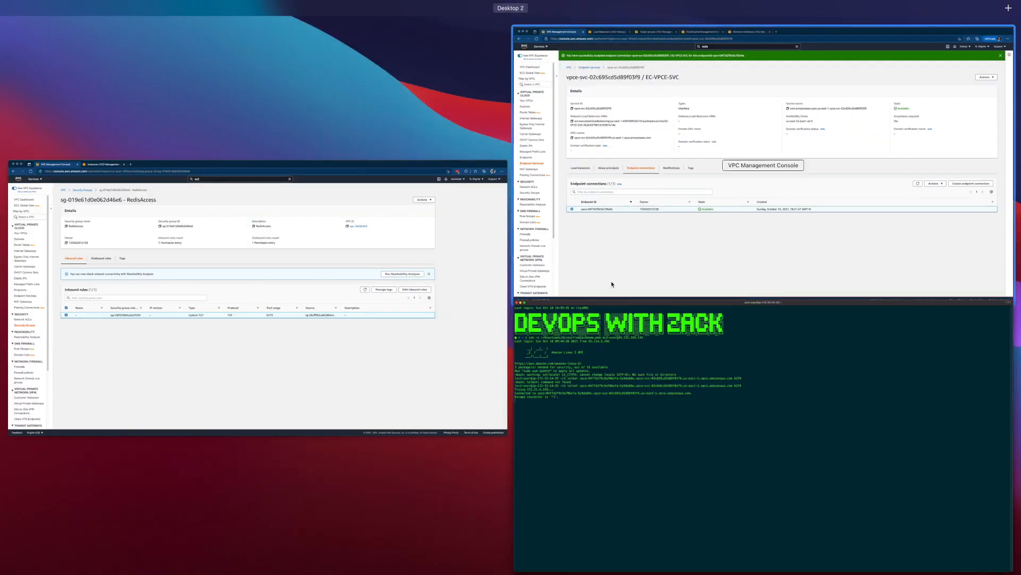
click(382, 346)
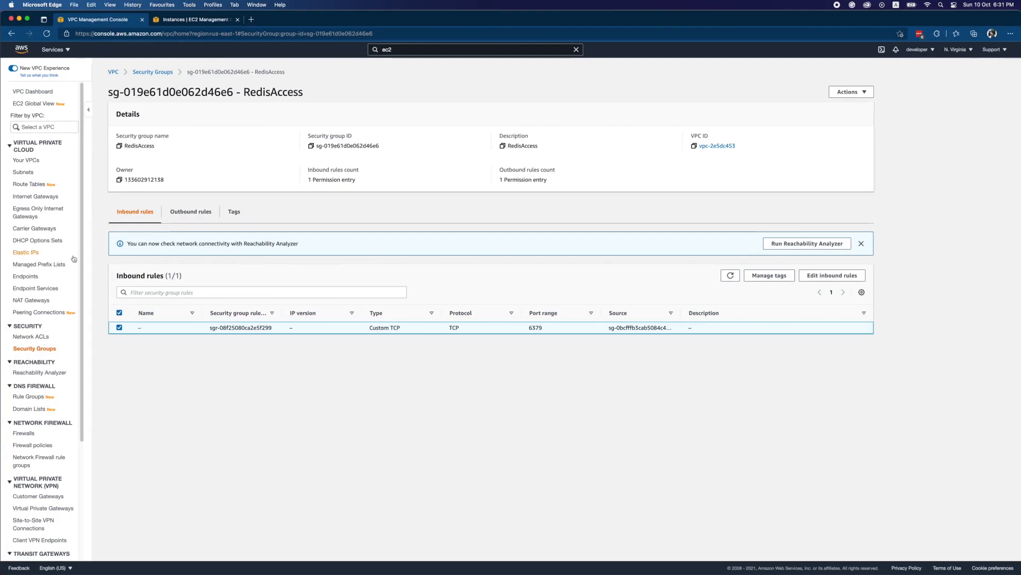
key(ctrl+Up)
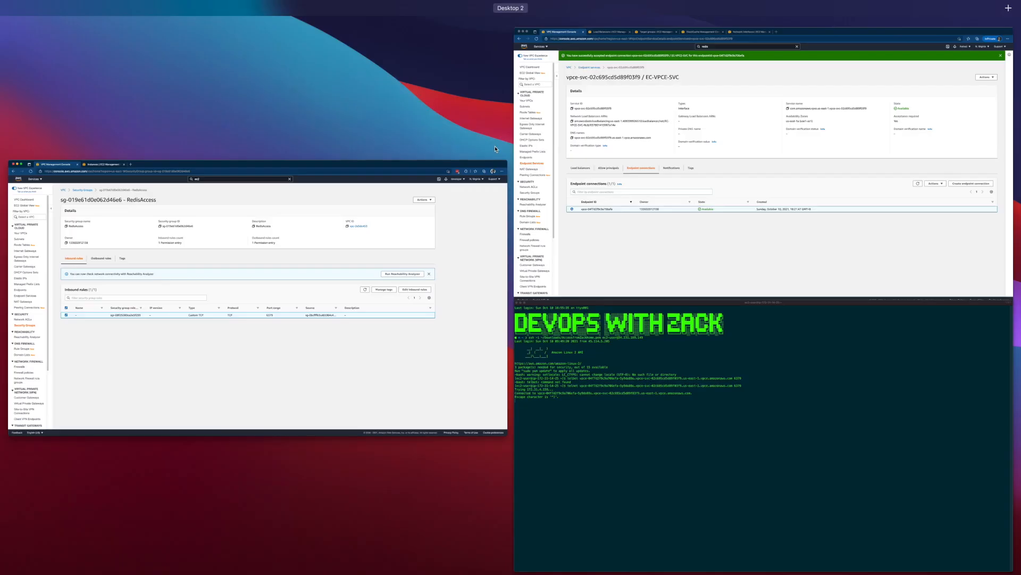
click(687, 149)
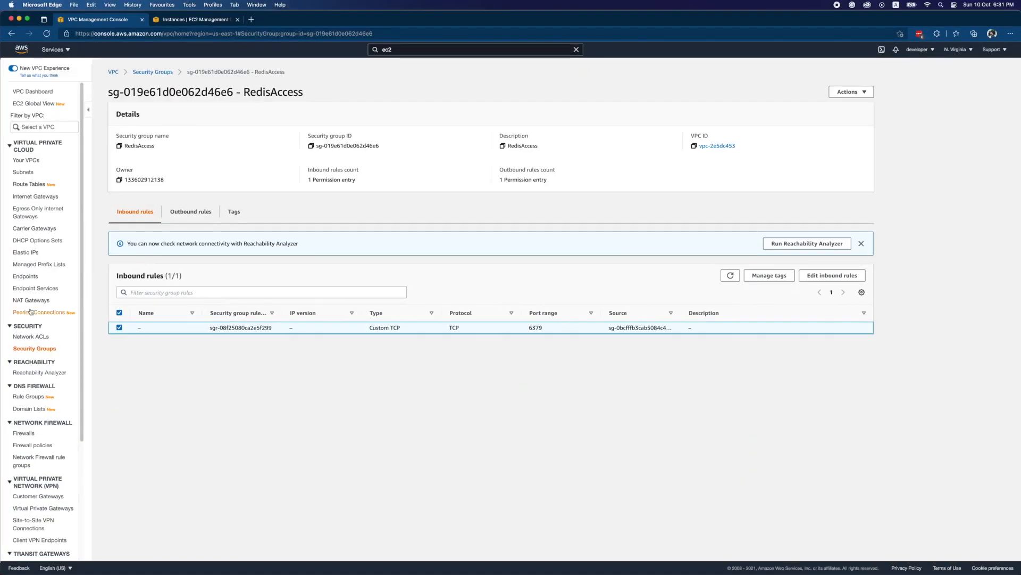
click(26, 276)
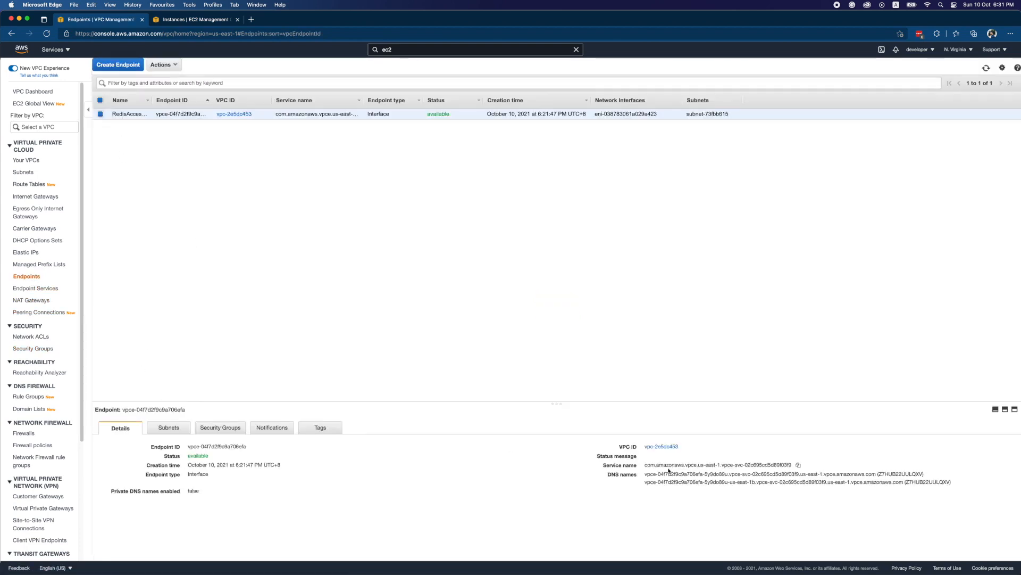
key(ctrl+Up)
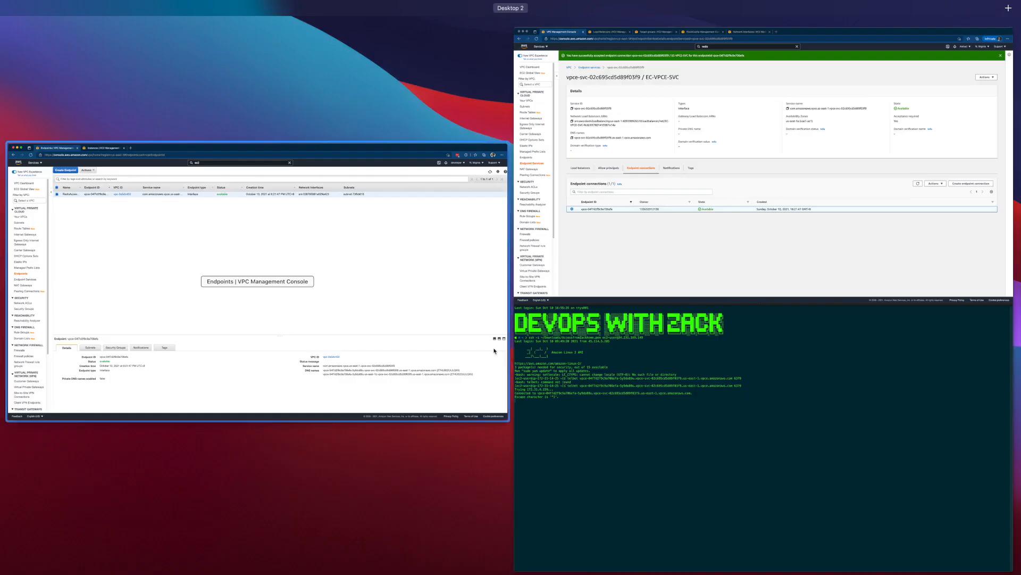
click(699, 372)
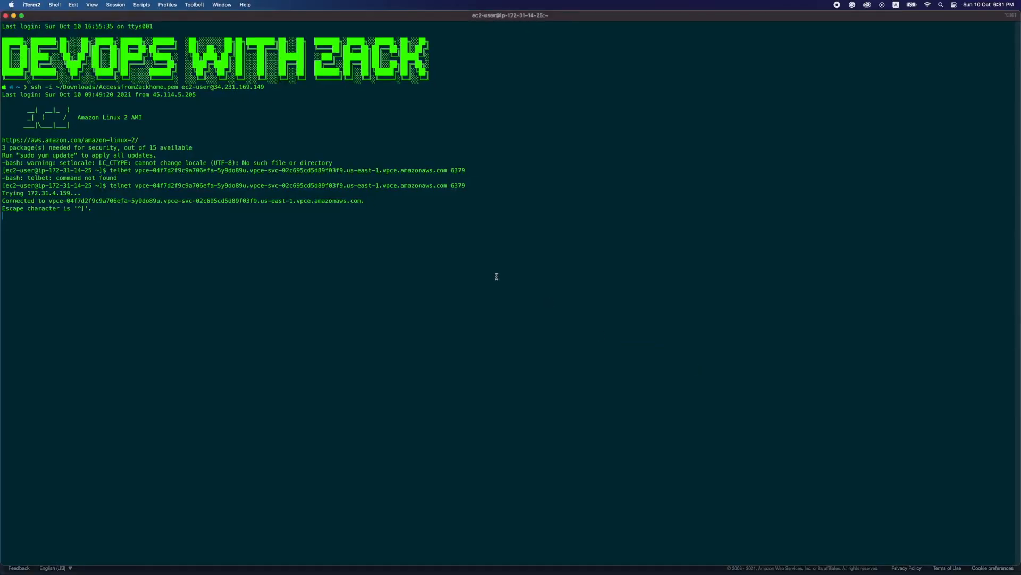